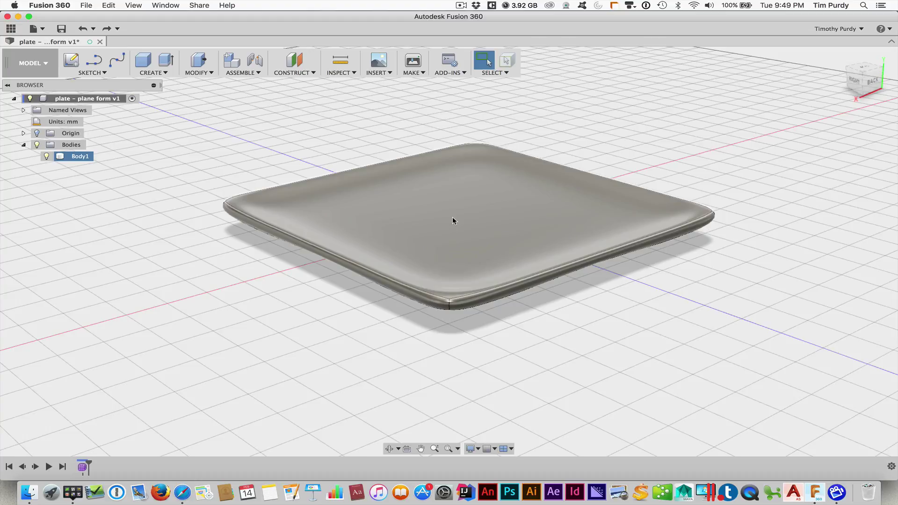
# Step: Inspect the plate's cross-section with a Section Analysis on the YZ origin plane, moving the cut about 24 mm toward the plate's edge
pyautogui.click(203, 218)
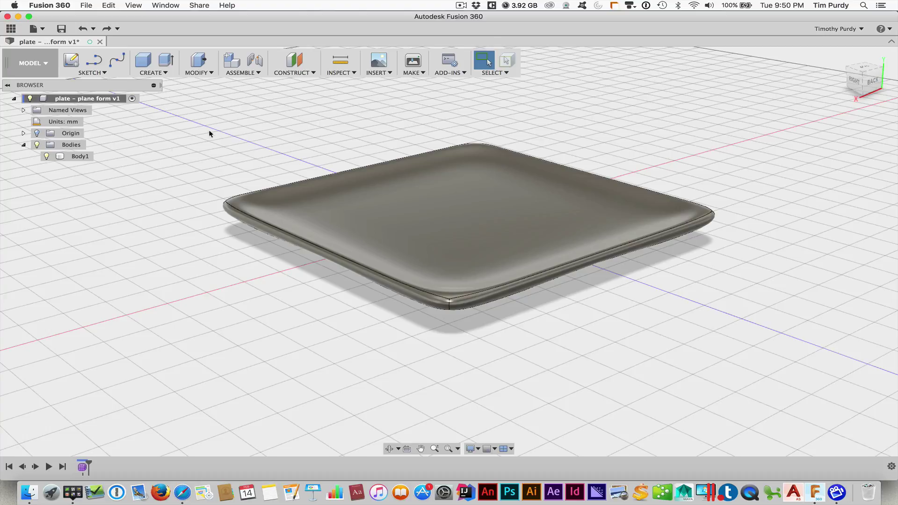
pyautogui.click(339, 75)
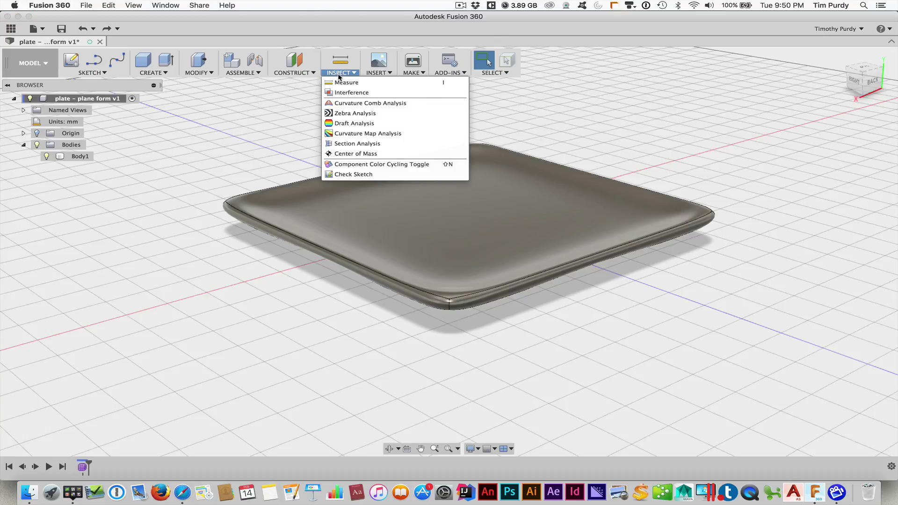
pyautogui.click(354, 144)
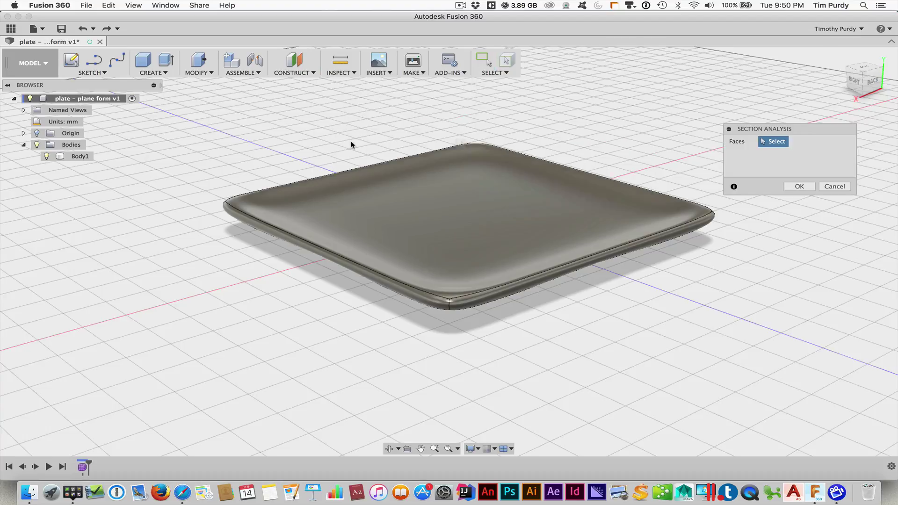
pyautogui.click(24, 133)
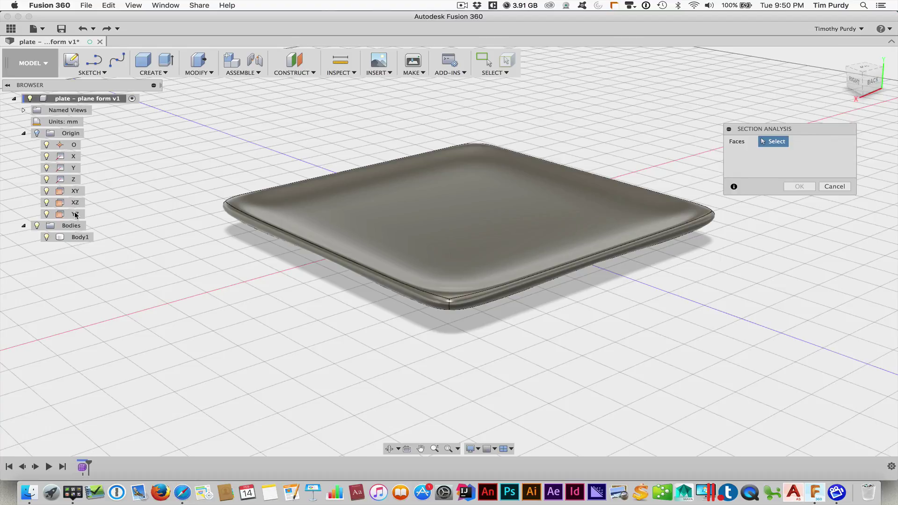
pyautogui.click(75, 215)
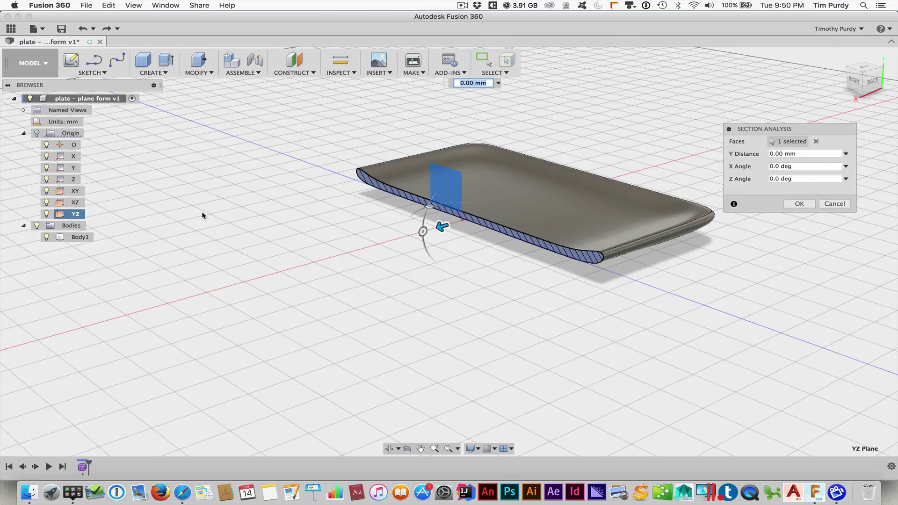
pyautogui.click(798, 204)
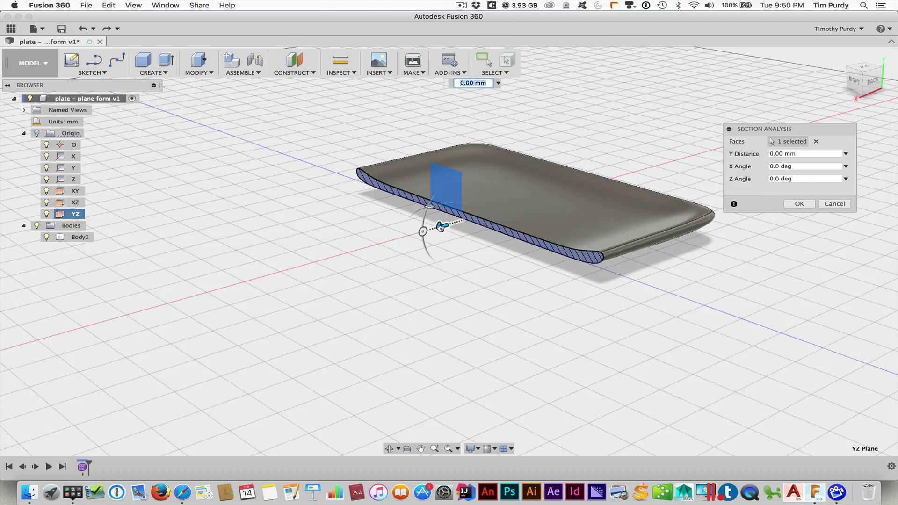
pyautogui.moveTo(441, 227); pyautogui.dragTo(372, 246)
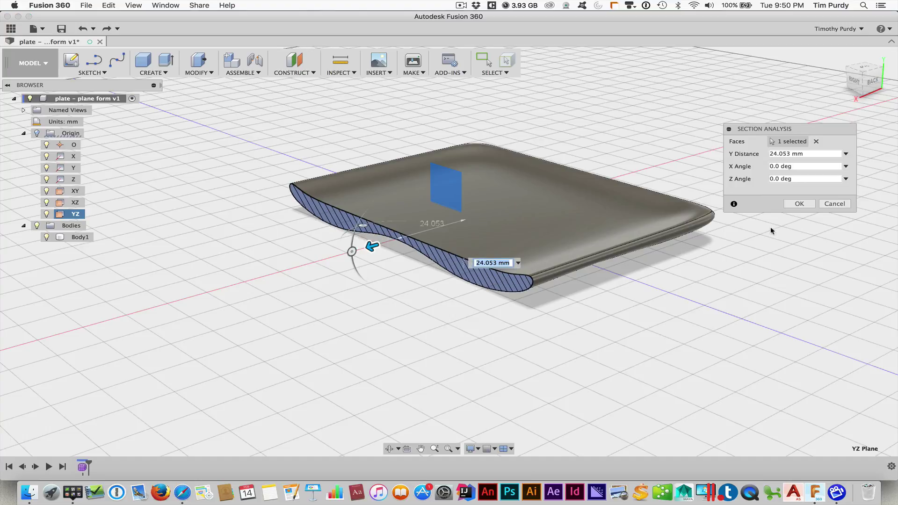
pyautogui.click(834, 204)
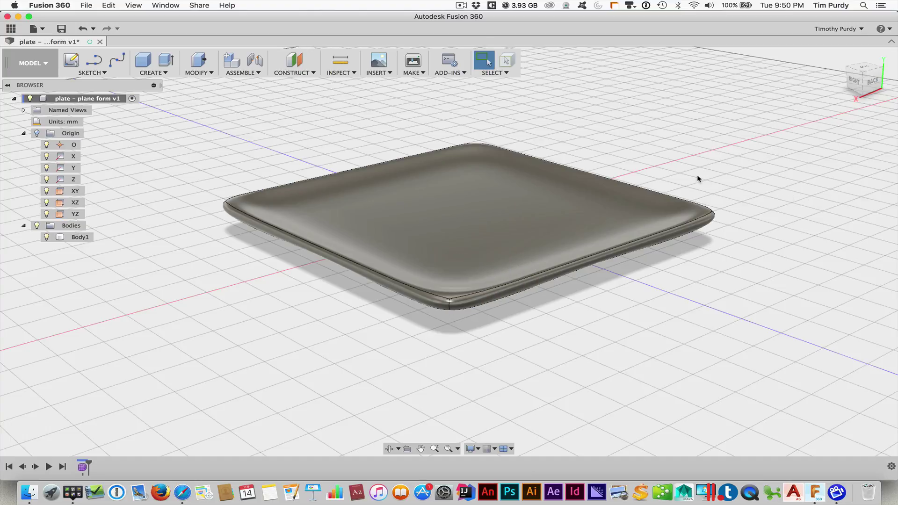
pyautogui.click(22, 133)
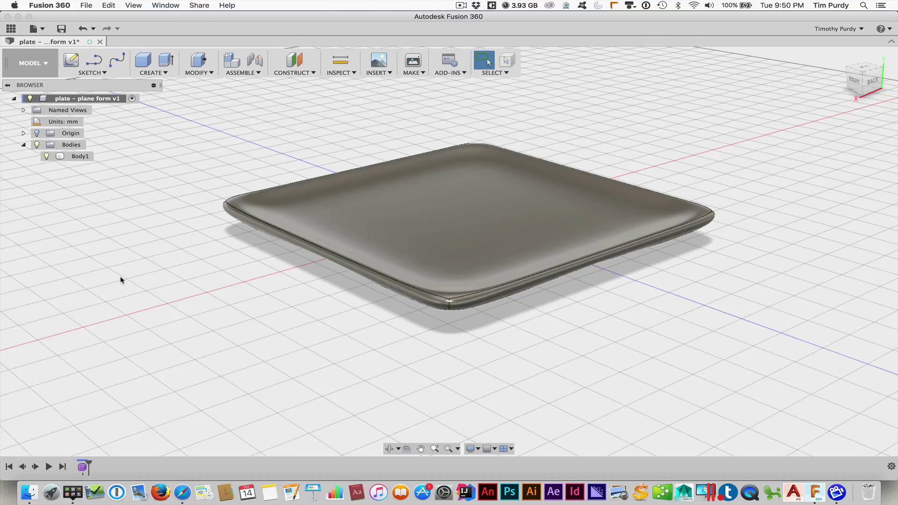
# Step: Open the plate's form feature for editing
pyautogui.rightClick(81, 467)
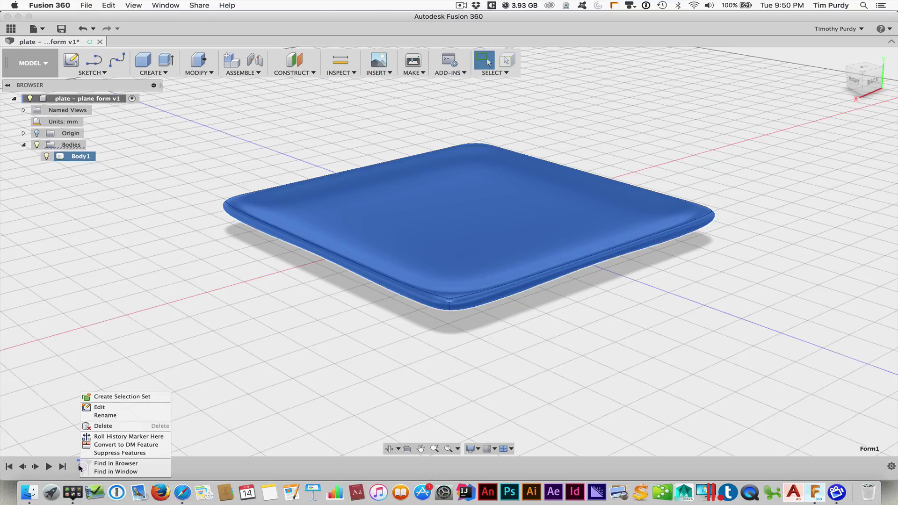
pyautogui.click(98, 408)
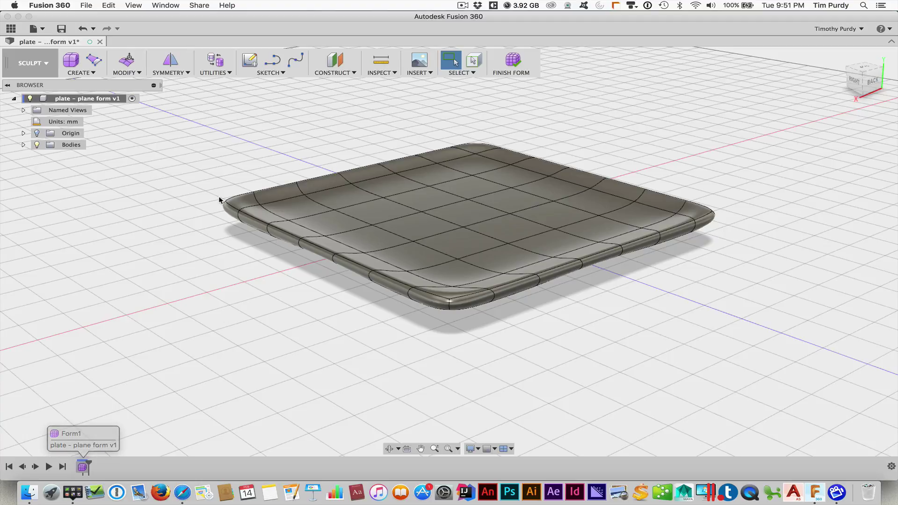
pyautogui.keyDown('shift'); pyautogui.moveTo(219, 201); pyautogui.dragTo(242, 204, button='middle'); pyautogui.keyUp('shift')
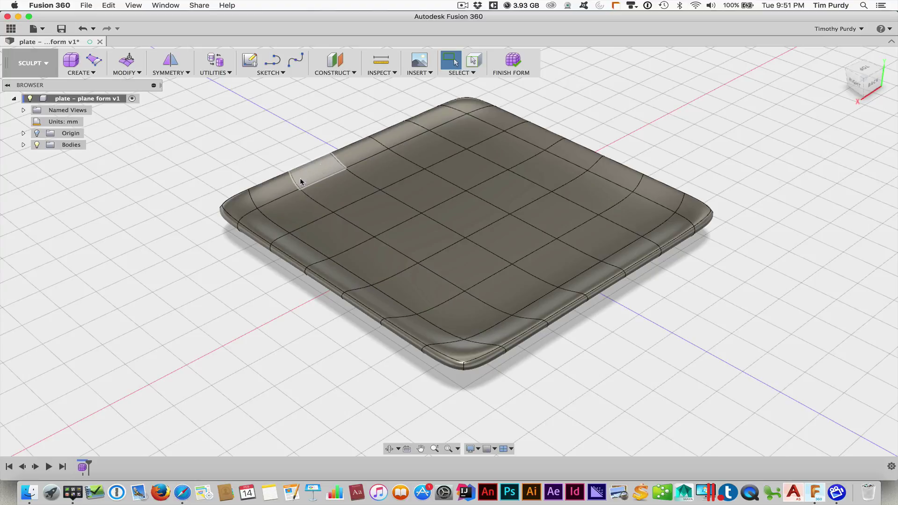
pyautogui.doubleClick(273, 202)
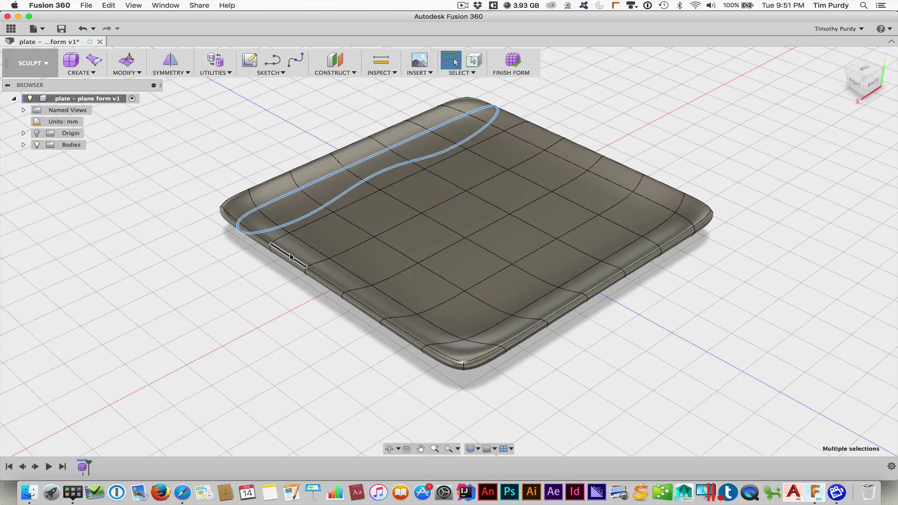
pyautogui.doubleClick(272, 238)
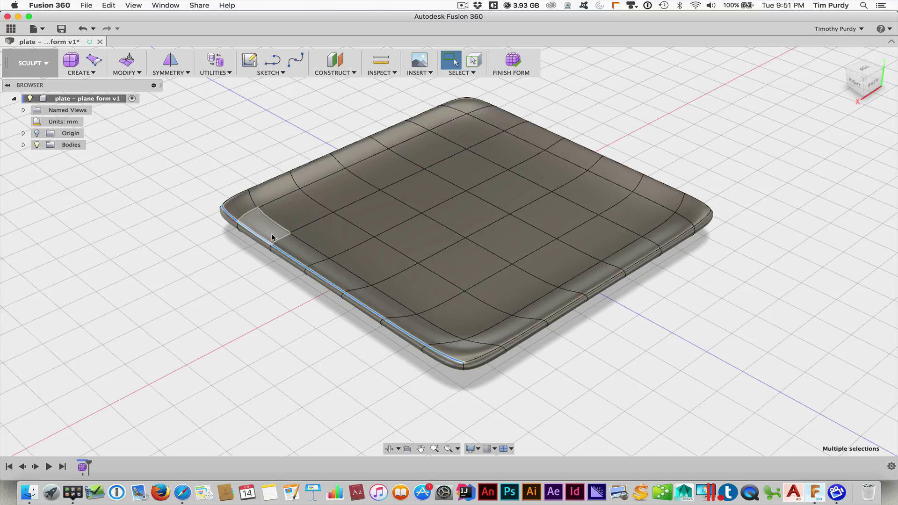
pyautogui.click(235, 273)
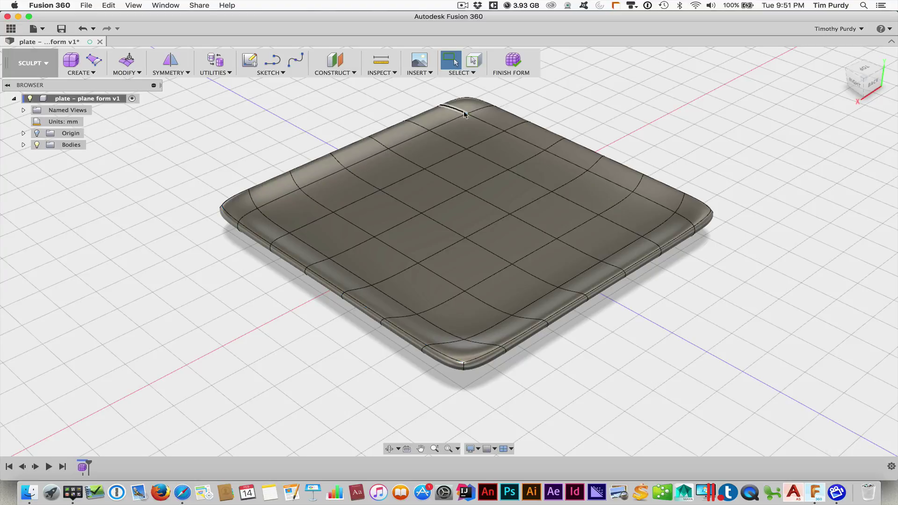
# Step: Create a selection set from the closed loop of edges around the plate's flat interior, just inside the raised rim
pyautogui.click(276, 202)
pyautogui.click(314, 181)
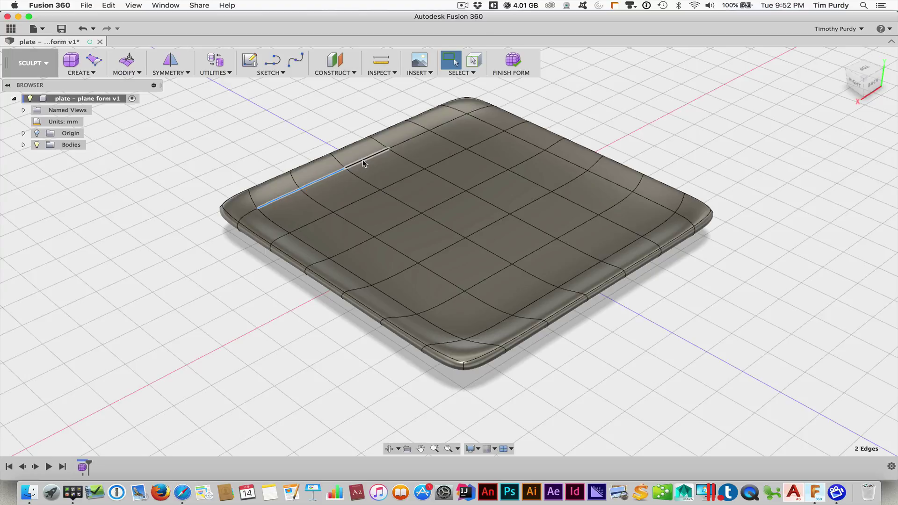
pyautogui.click(364, 163)
pyautogui.click(434, 125)
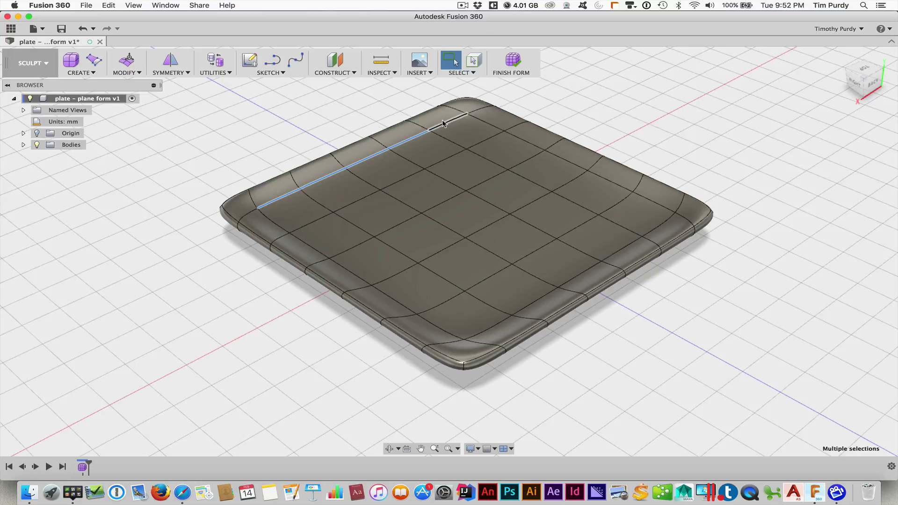
pyautogui.click(481, 122)
pyautogui.click(521, 140)
pyautogui.click(559, 156)
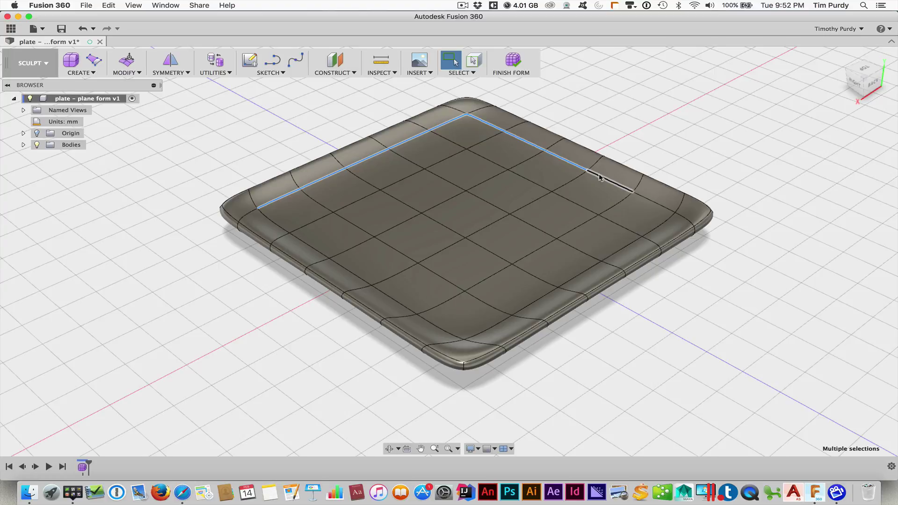
pyautogui.click(600, 177)
pyautogui.click(648, 202)
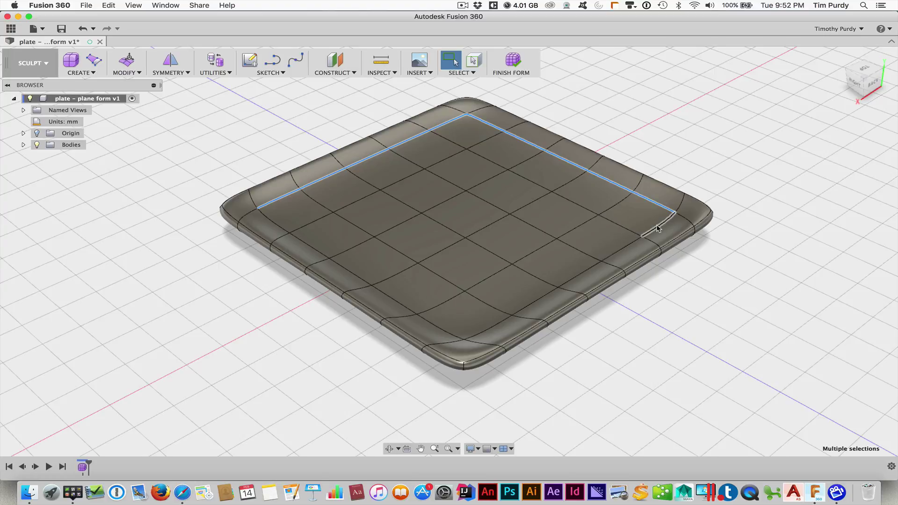
pyautogui.click(658, 227)
pyautogui.click(621, 249)
pyautogui.click(577, 277)
pyautogui.click(538, 299)
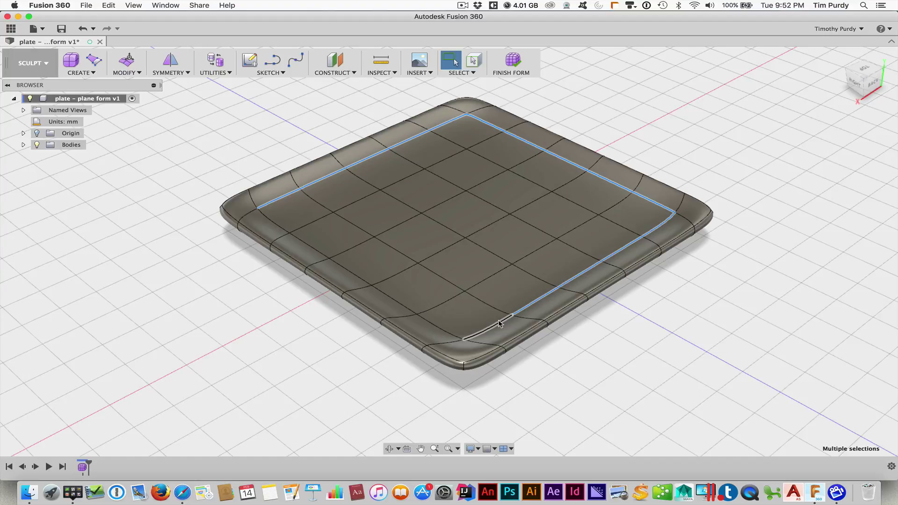
pyautogui.click(499, 323)
pyautogui.click(433, 329)
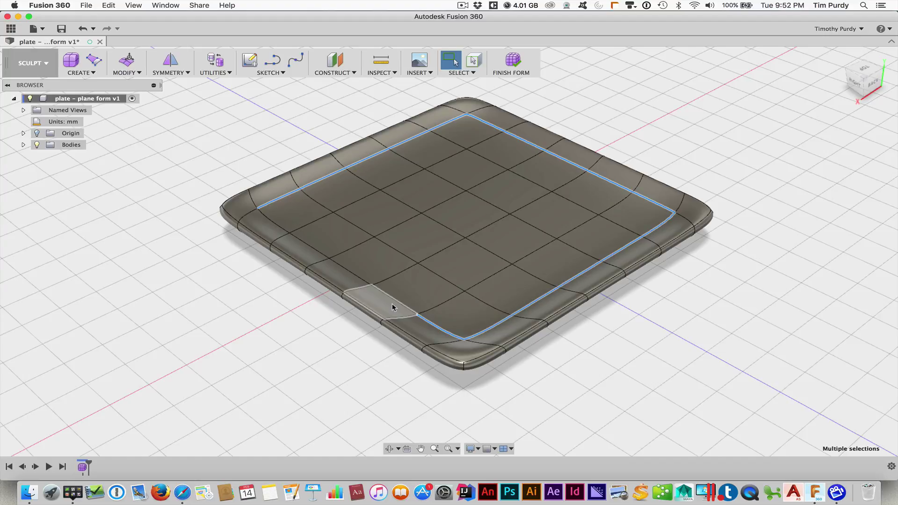
pyautogui.click(392, 303)
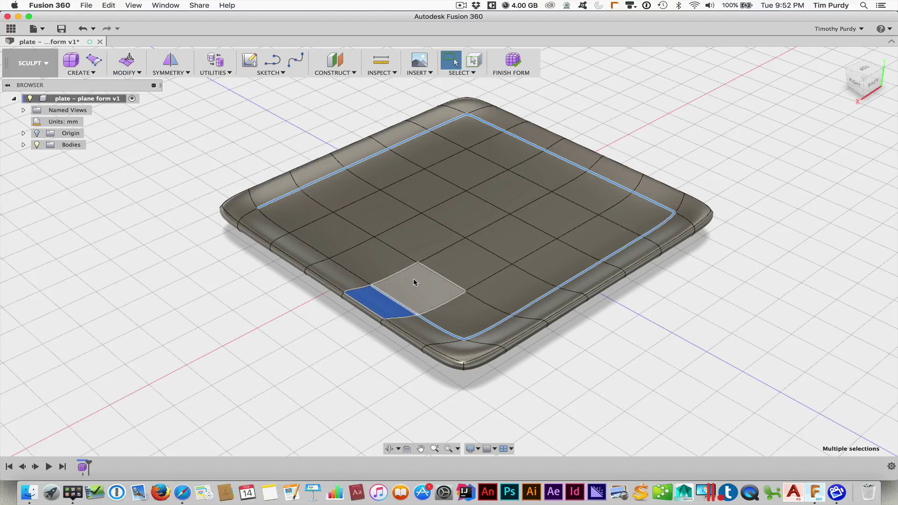
pyautogui.click(374, 301)
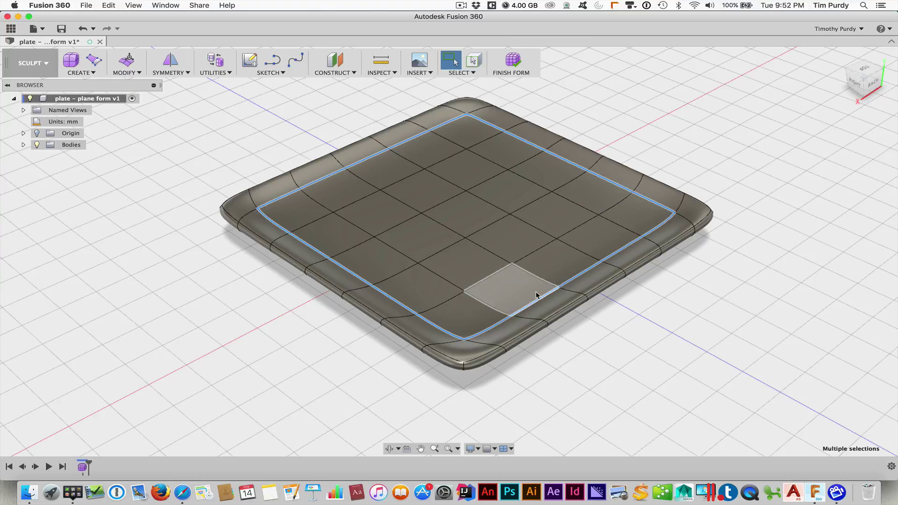
pyautogui.rightClick(628, 147)
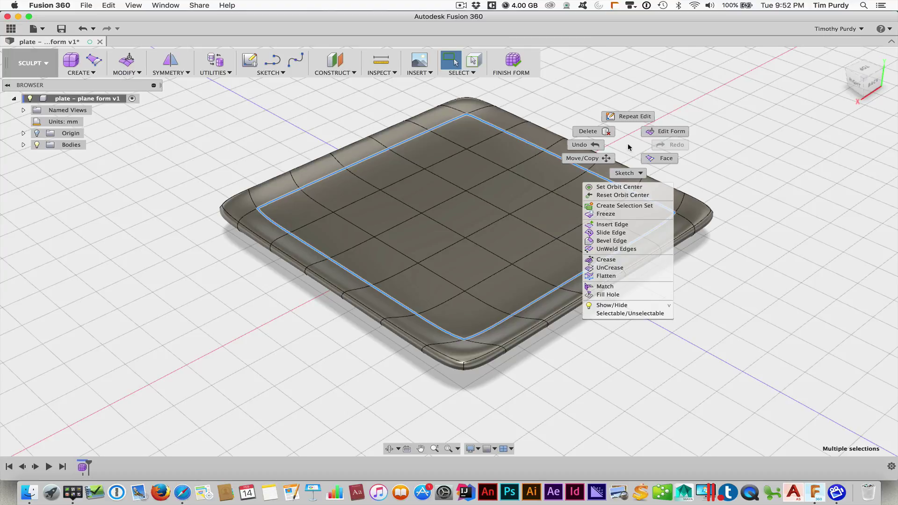
pyautogui.click(615, 206)
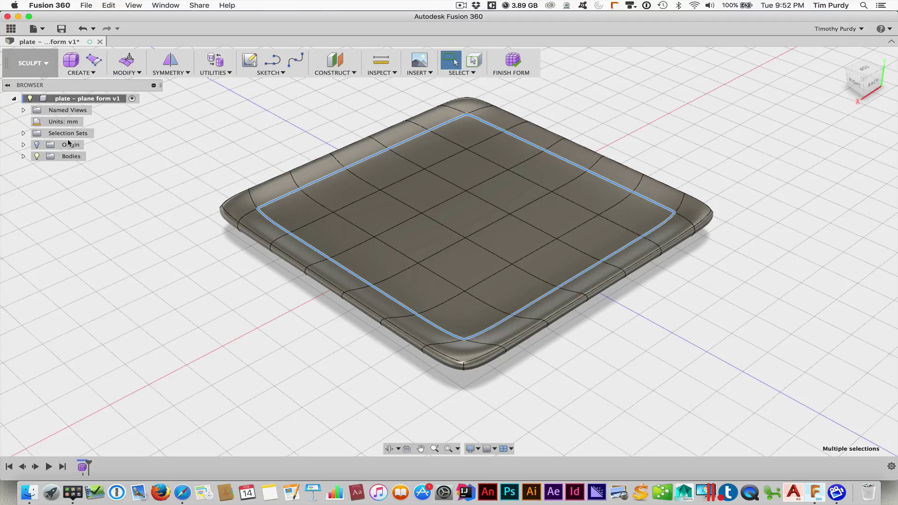
# Step: Clear the current selection and reselect the inner edge loop from its saved selection set
pyautogui.click(23, 133)
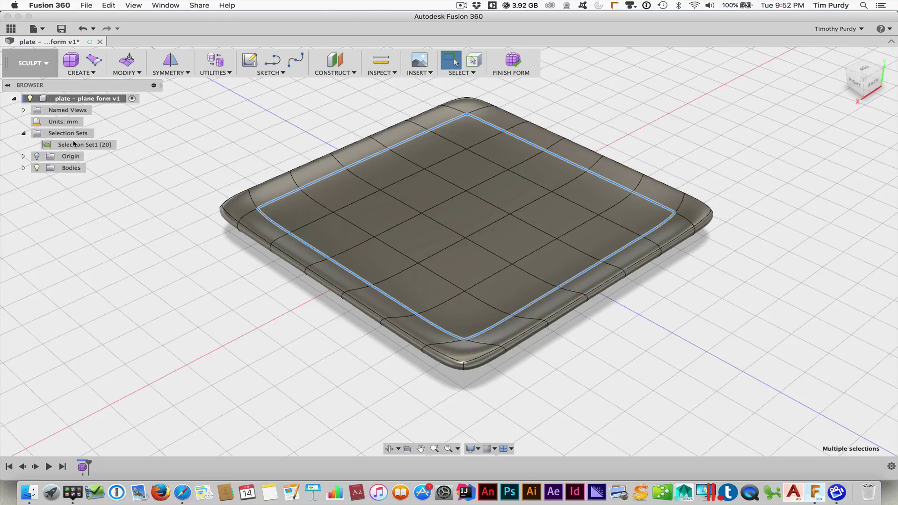
pyautogui.click(108, 167)
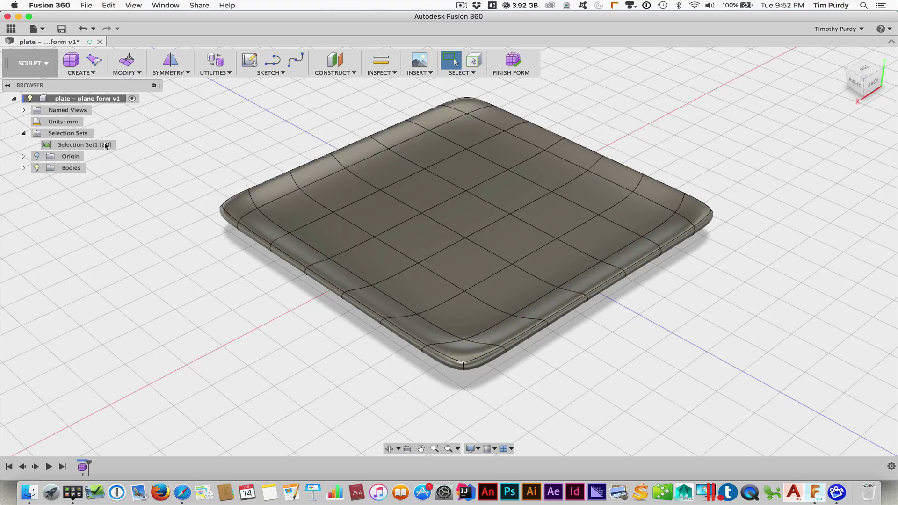
pyautogui.click(106, 146)
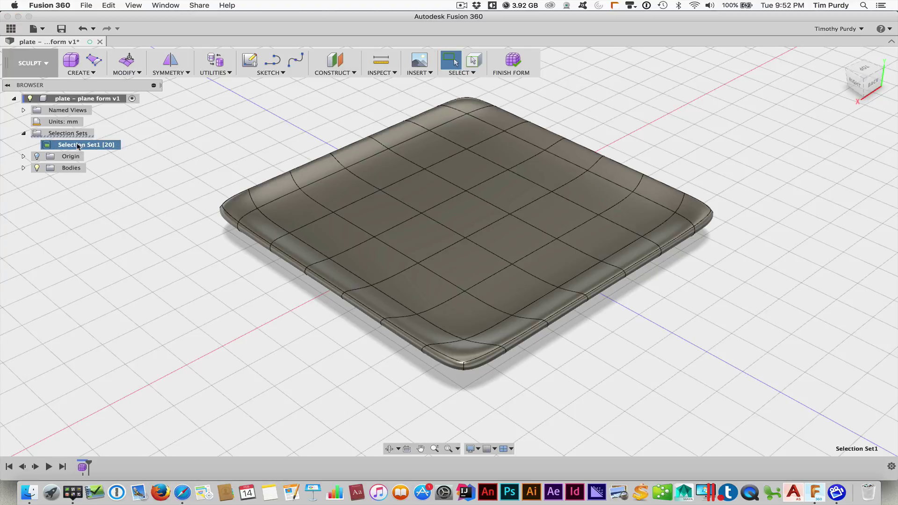
pyautogui.click(85, 144)
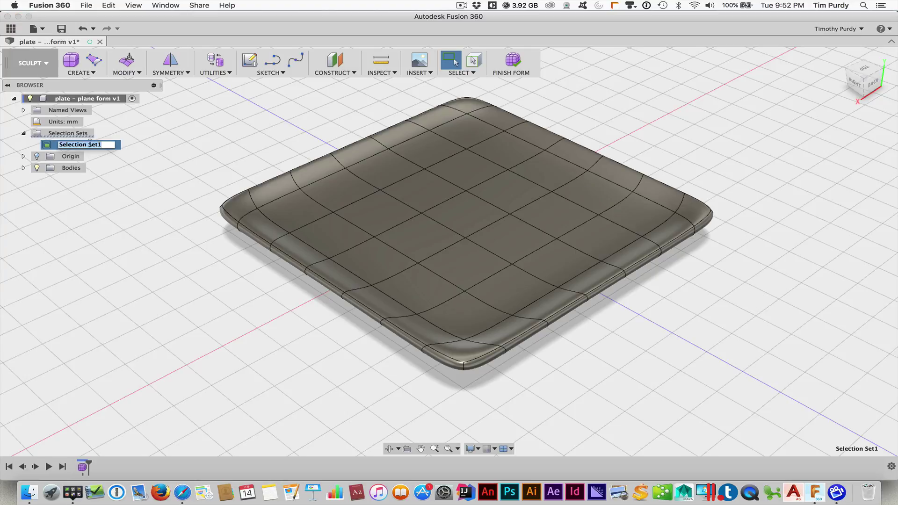
pyautogui.click(113, 167)
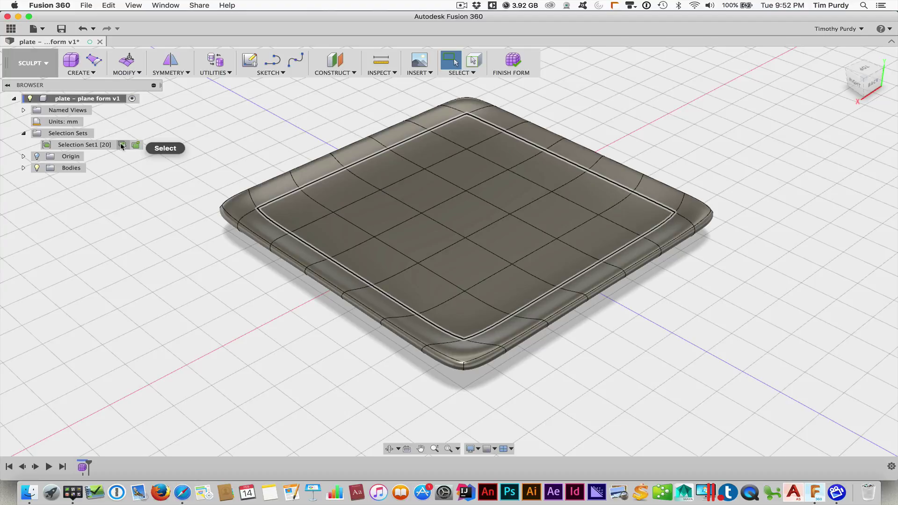
pyautogui.click(122, 145)
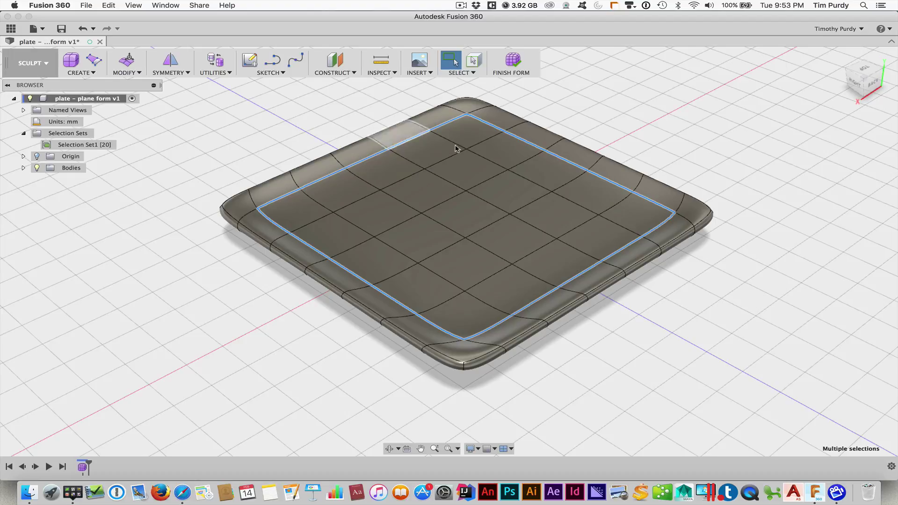
# Step: Use Edit Form to scale the plate's inner edge loop outward uniformly, by about 1.14 and again by about 1.07
pyautogui.rightClick(731, 154)
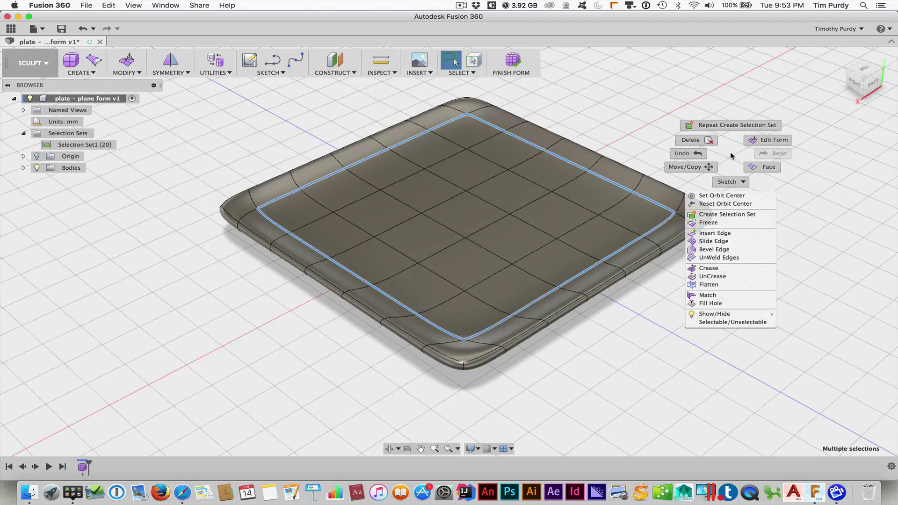
pyautogui.click(771, 140)
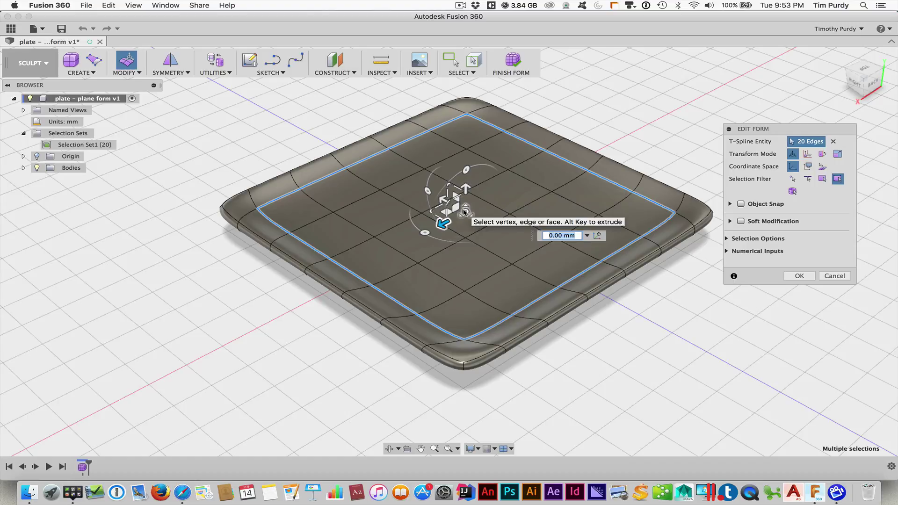
pyautogui.moveTo(466, 211); pyautogui.dragTo(464, 212)
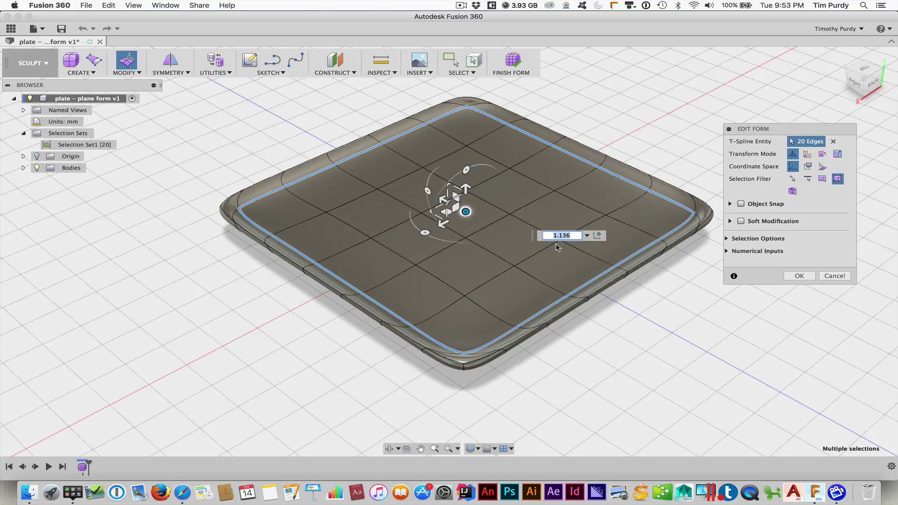
pyautogui.keyDown('shift'); pyautogui.moveTo(568, 285); pyautogui.dragTo(608, 285, button='middle'); pyautogui.keyUp('shift')
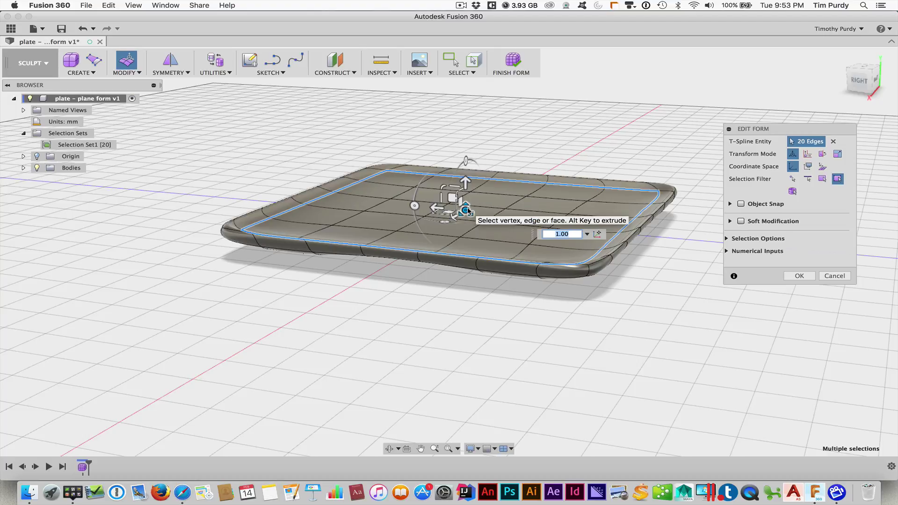
pyautogui.moveTo(466, 209); pyautogui.dragTo(470, 209)
pyautogui.scroll(-1, 671, 245)
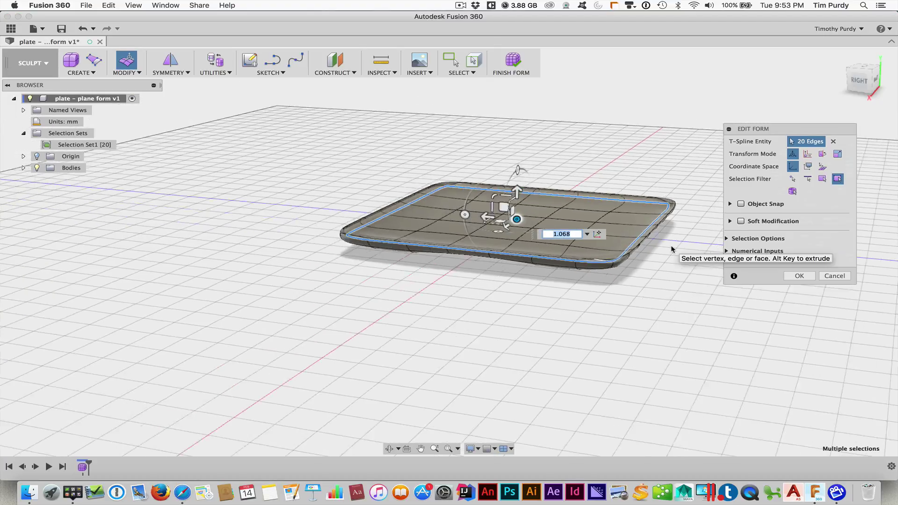
# Step: Scale the inner edge loop back inward uniformly by a factor of about 0.91
pyautogui.scroll(6, 671, 245)
pyautogui.scroll(2, 670, 246)
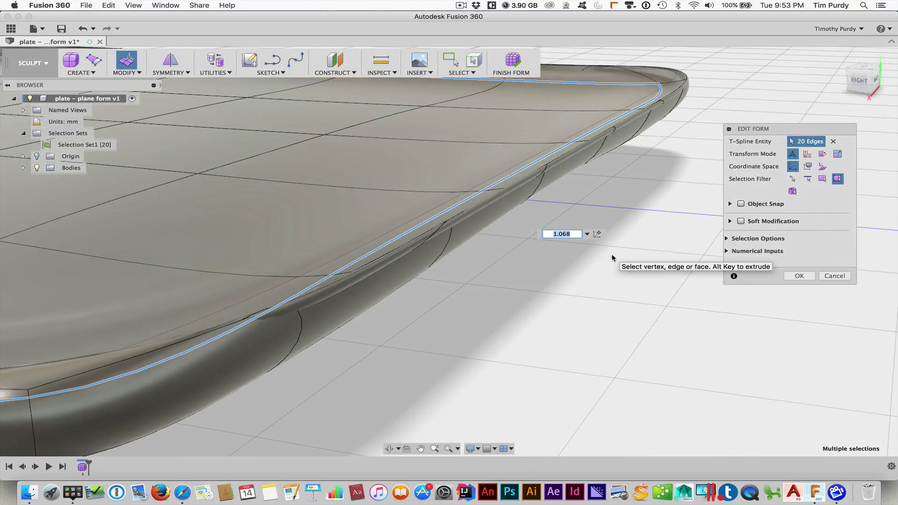
pyautogui.keyDown('shift'); pyautogui.moveTo(613, 254); pyautogui.dragTo(622, 258, button='middle'); pyautogui.keyUp('shift')
pyautogui.scroll(-4, 623, 259)
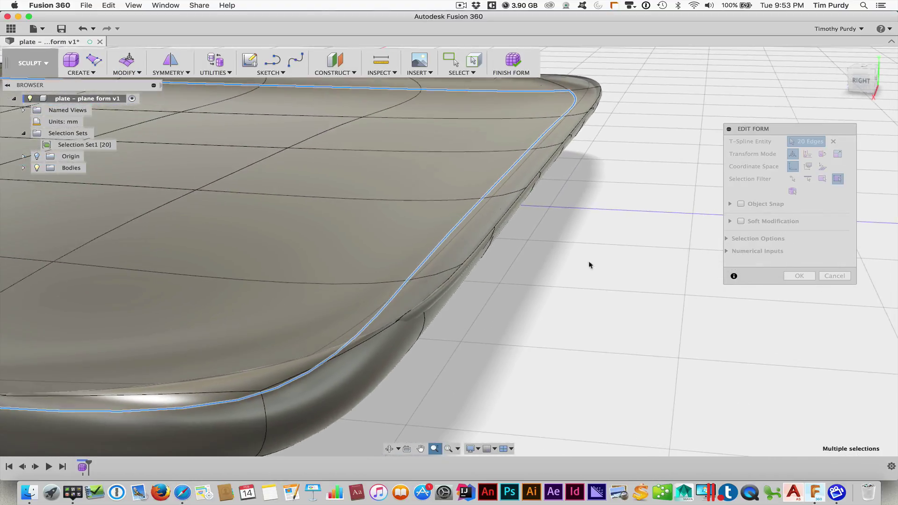
pyautogui.moveTo(529, 277); pyautogui.dragTo(736, 324, button='middle')
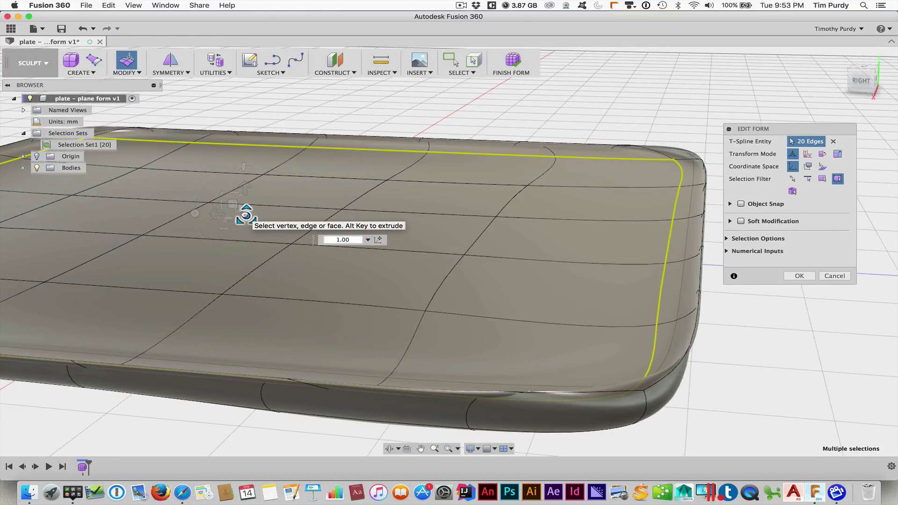
pyautogui.moveTo(246, 216); pyautogui.dragTo(247, 216)
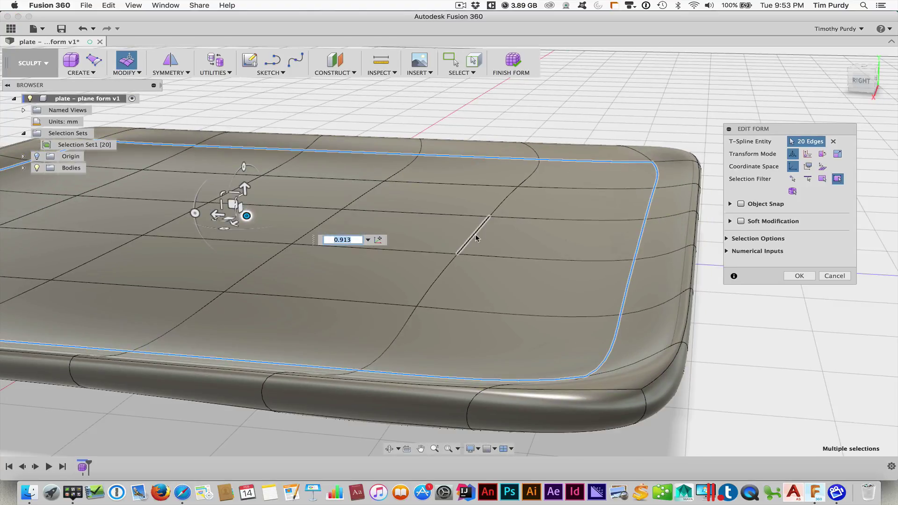
# Step: Replace the inner loop selection with the full outer edge loop along the top of the plate's rim, covering all four sides
pyautogui.keyDown('shift'); pyautogui.moveTo(480, 229); pyautogui.dragTo(269, 256, button='middle'); pyautogui.keyUp('shift')
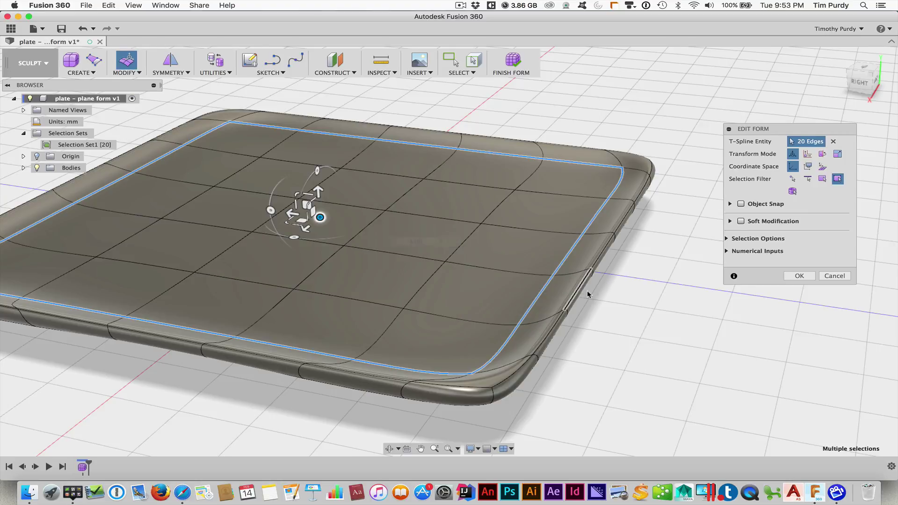
pyautogui.moveTo(588, 295); pyautogui.dragTo(670, 293, button='middle')
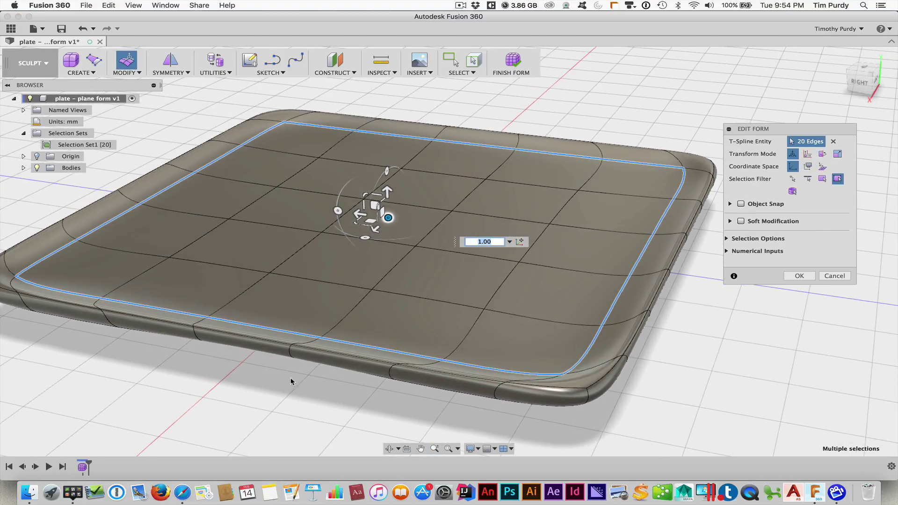
pyautogui.moveTo(291, 381)
pyautogui.keyDown('shift'); pyautogui.mouseDown(button='middle')
pyautogui.moveTo(273, 377)
pyautogui.moveTo(281, 397)
pyautogui.moveTo(278, 378)
pyautogui.mouseUp(button='middle'); pyautogui.keyUp('shift')
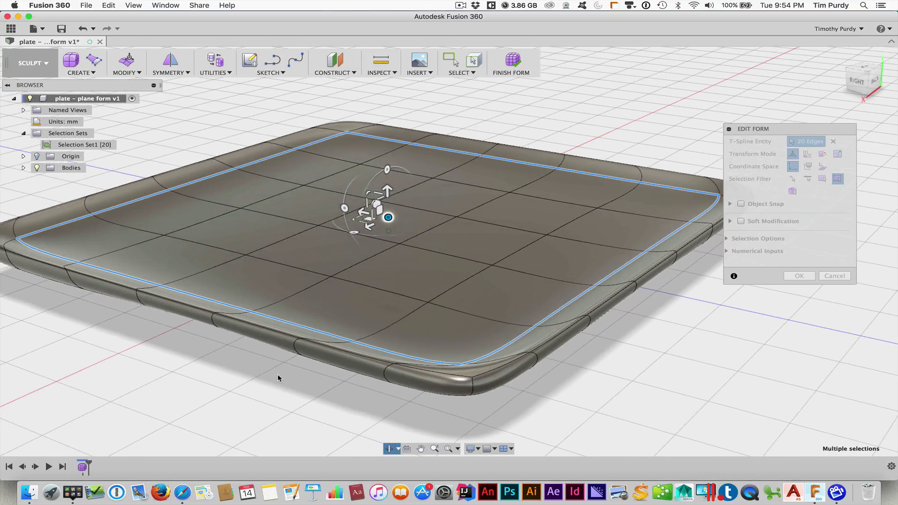
pyautogui.click(270, 331)
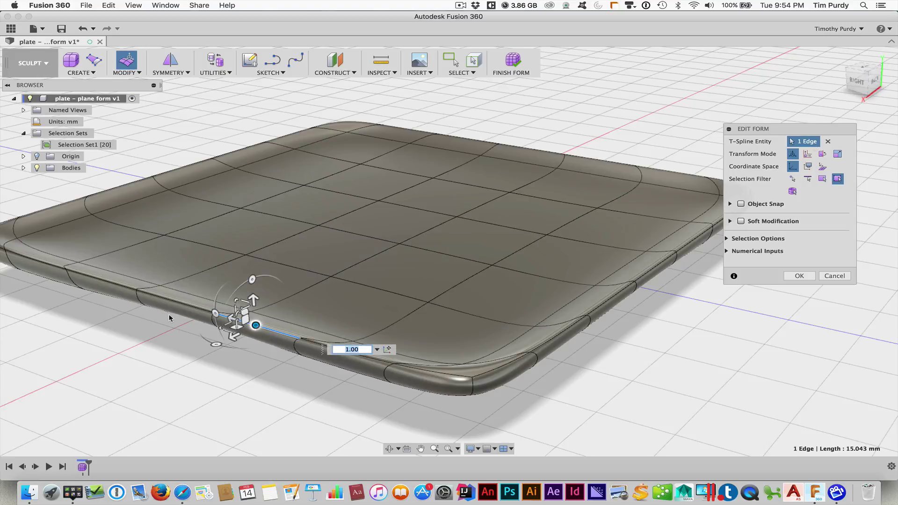
pyautogui.click(152, 265)
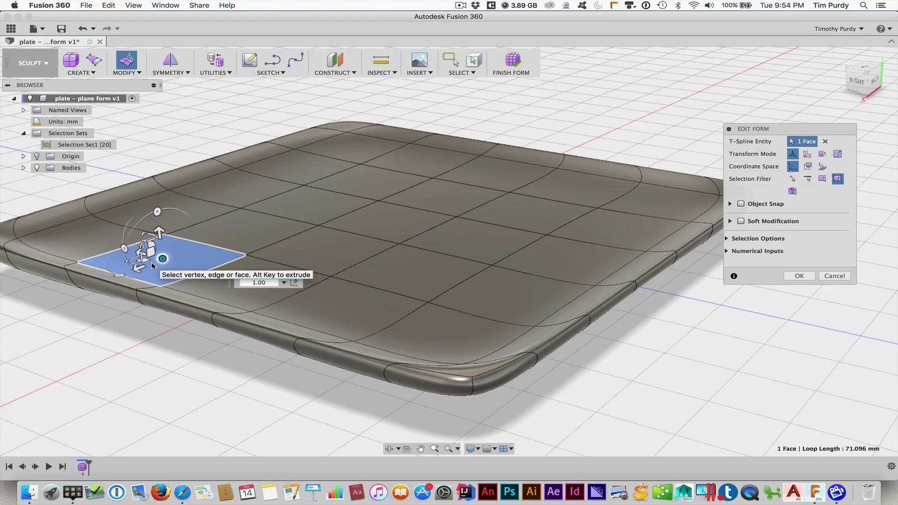
pyautogui.click(90, 279)
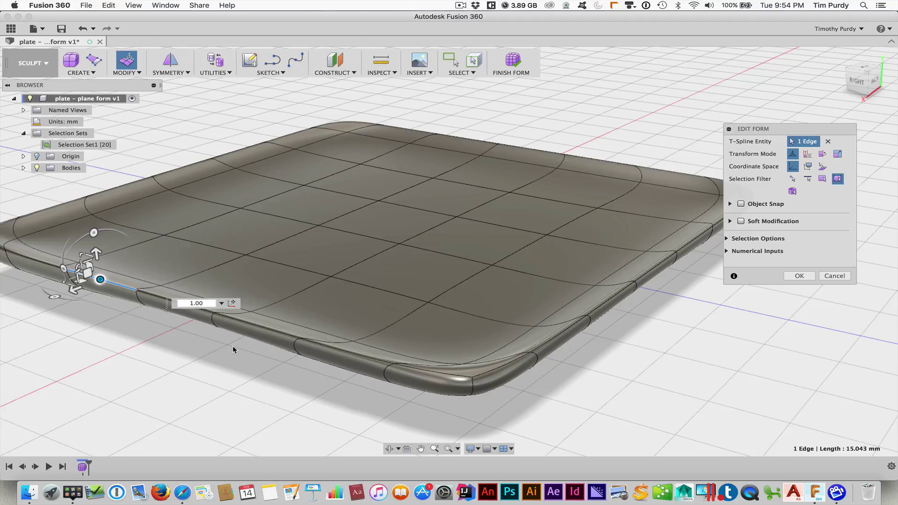
pyautogui.keyDown('shift'); pyautogui.moveTo(232, 350); pyautogui.dragTo(232, 359, button='middle'); pyautogui.keyUp('shift')
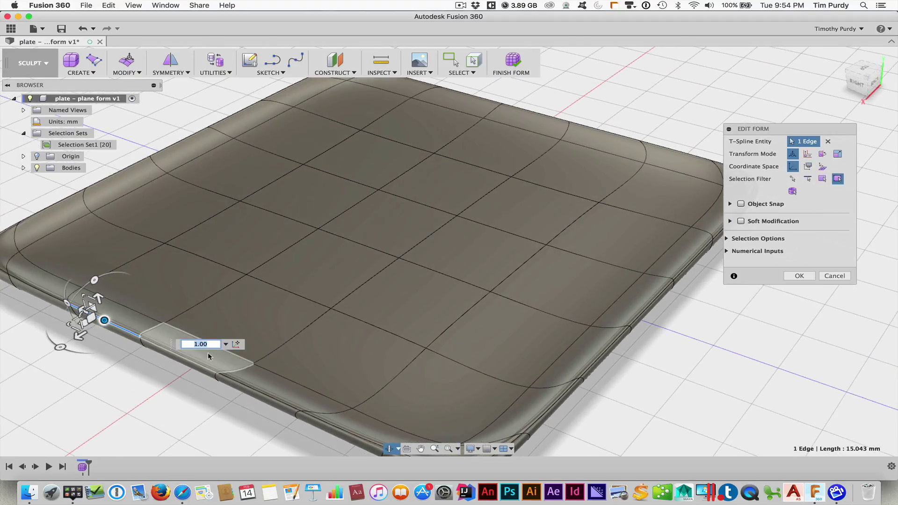
pyautogui.doubleClick(179, 354)
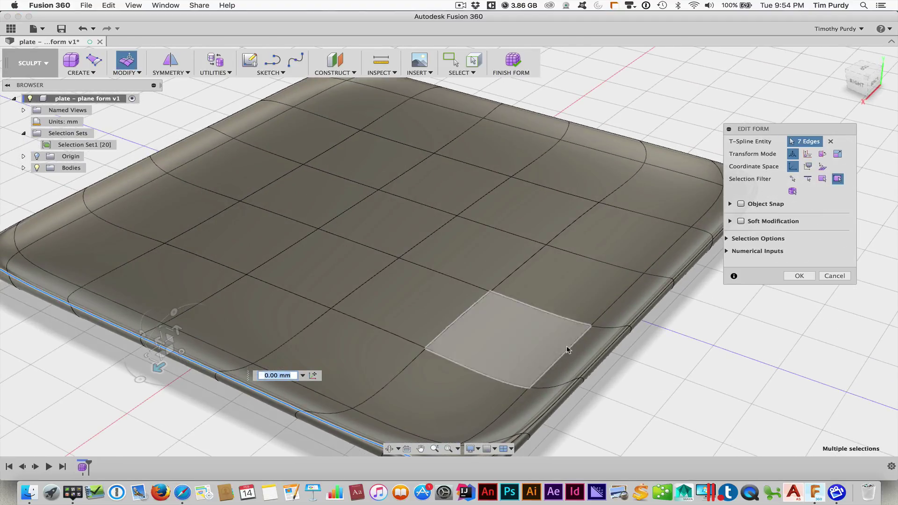
pyautogui.keyDown('shift'); pyautogui.doubleClick(600, 355); pyautogui.keyUp('shift')
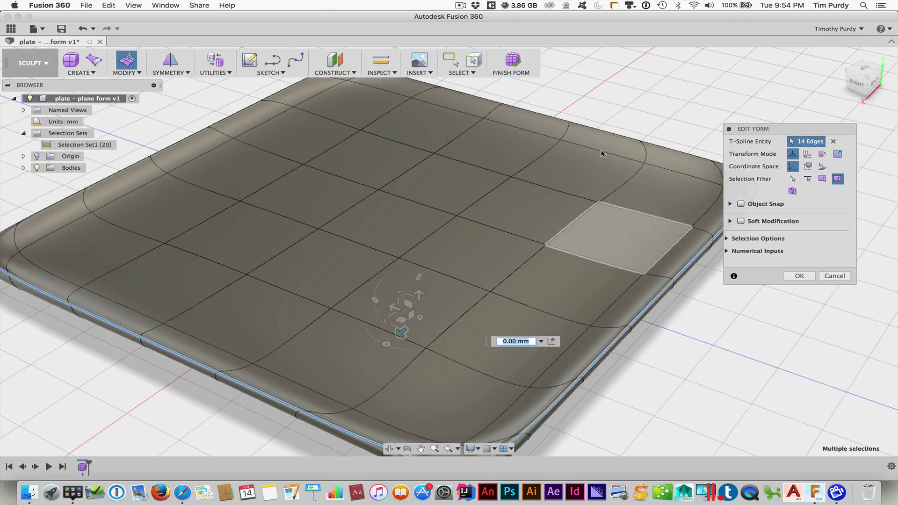
pyautogui.keyDown('shift'); pyautogui.doubleClick(581, 126); pyautogui.keyUp('shift')
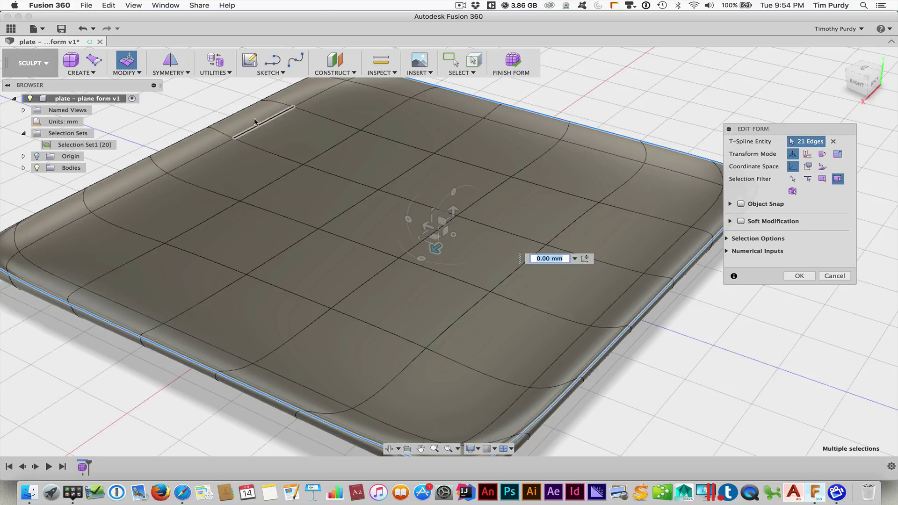
pyautogui.keyDown('shift'); pyautogui.doubleClick(232, 116); pyautogui.keyUp('shift')
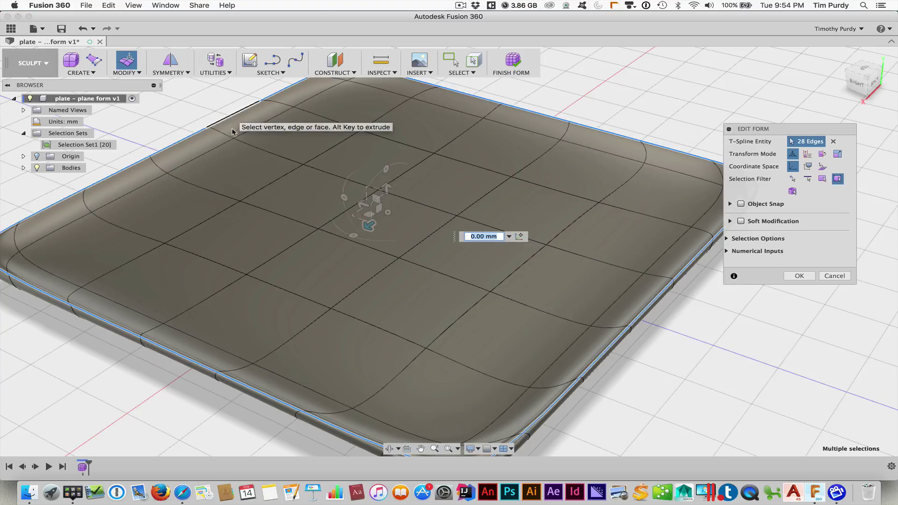
# Step: Raise the rim's edge loop about 2.5 mm, scale it uniformly inward to 0.93, and accept the form edit
pyautogui.keyDown('shift'); pyautogui.moveTo(233, 210); pyautogui.dragTo(384, 156, button='middle'); pyautogui.keyUp('shift')
pyautogui.moveTo(387, 186); pyautogui.dragTo(388, 169)
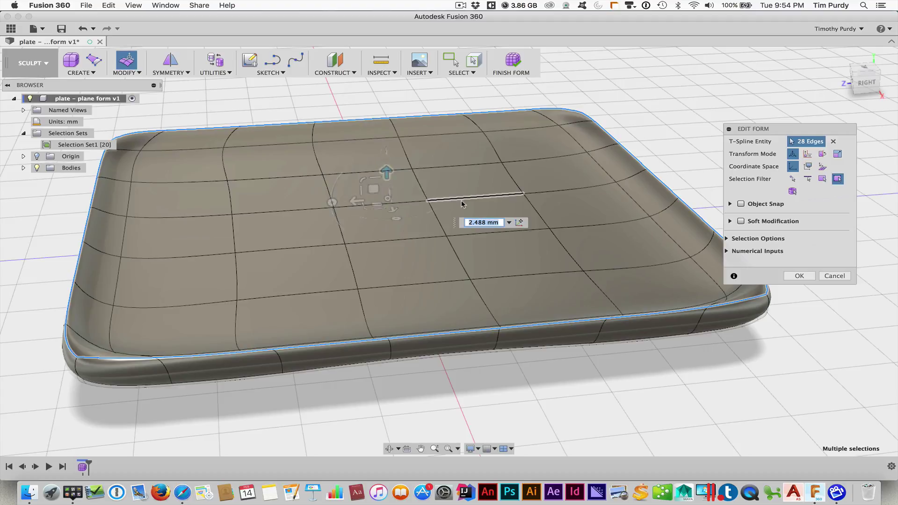
pyautogui.keyDown('shift'); pyautogui.moveTo(462, 202); pyautogui.dragTo(407, 201, button='middle'); pyautogui.keyUp('shift')
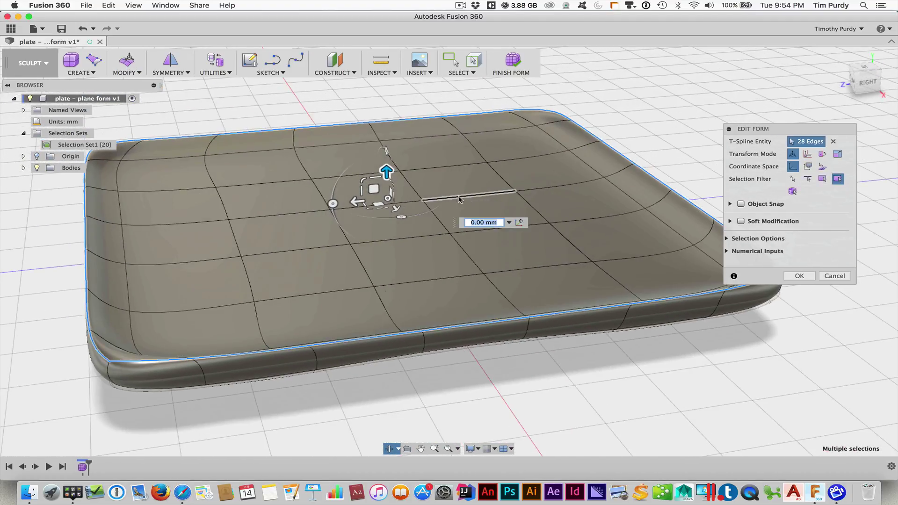
pyautogui.moveTo(389, 199); pyautogui.dragTo(389, 197)
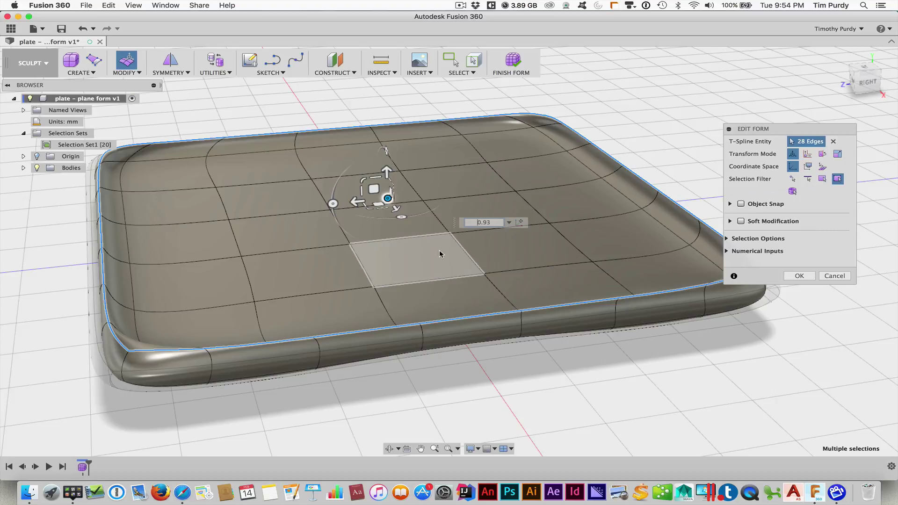
pyautogui.keyDown('shift'); pyautogui.moveTo(438, 253); pyautogui.dragTo(456, 264, button='middle'); pyautogui.keyUp('shift')
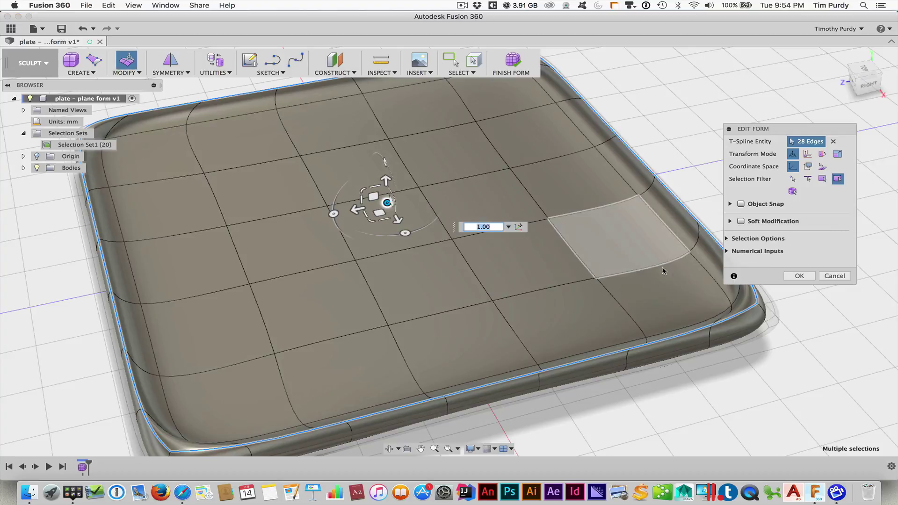
pyautogui.click(800, 275)
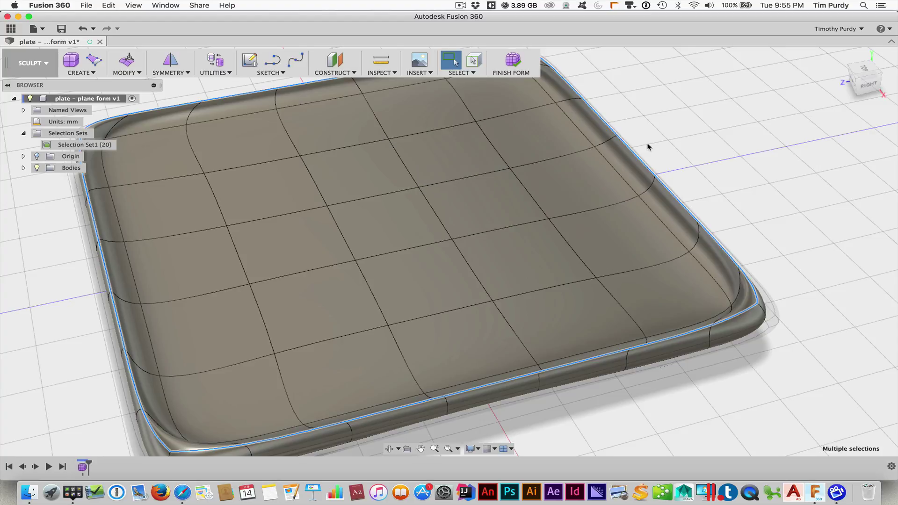
# Step: View the whole plate from the top and clear the rim edge selection
pyautogui.click(861, 70)
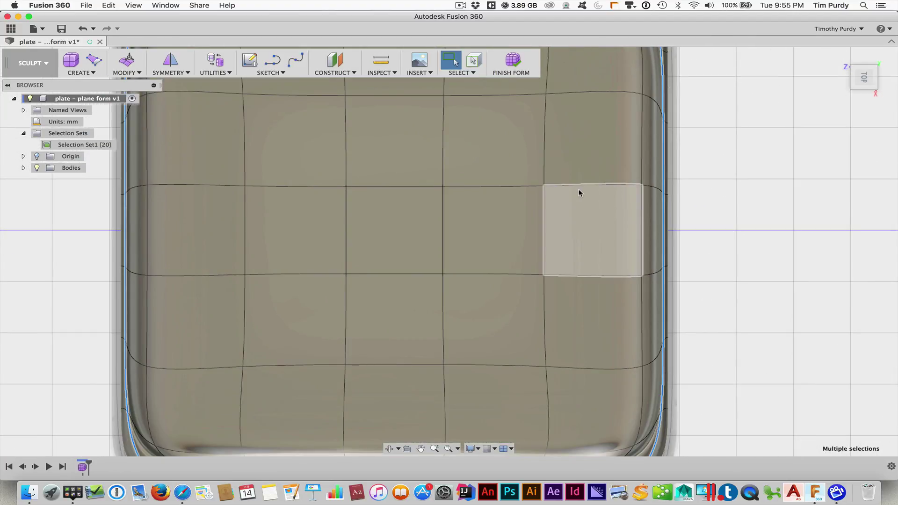
pyautogui.scroll(-10, 547, 195)
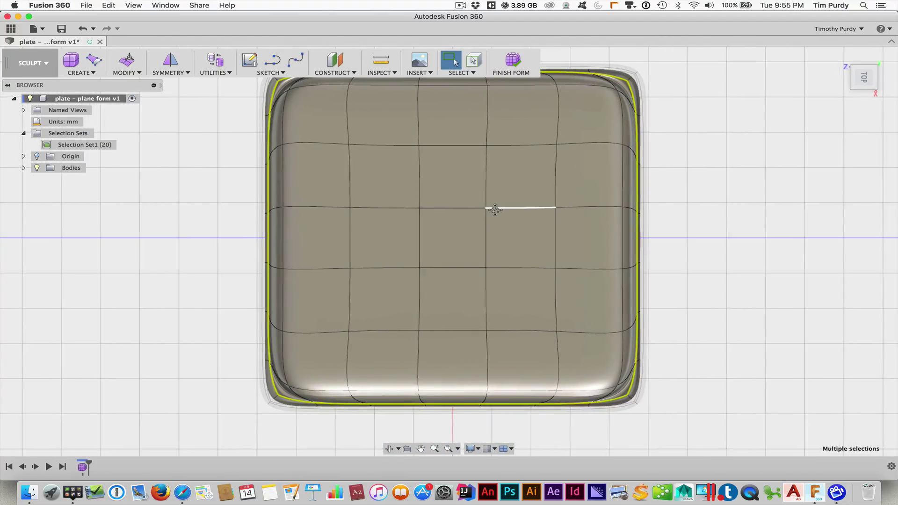
pyautogui.moveTo(496, 210); pyautogui.dragTo(498, 210, button='middle')
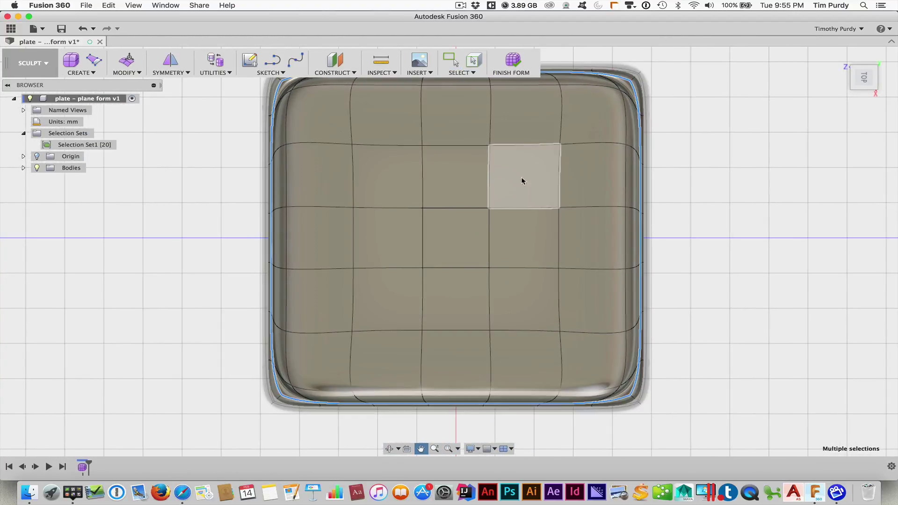
pyautogui.click(223, 159)
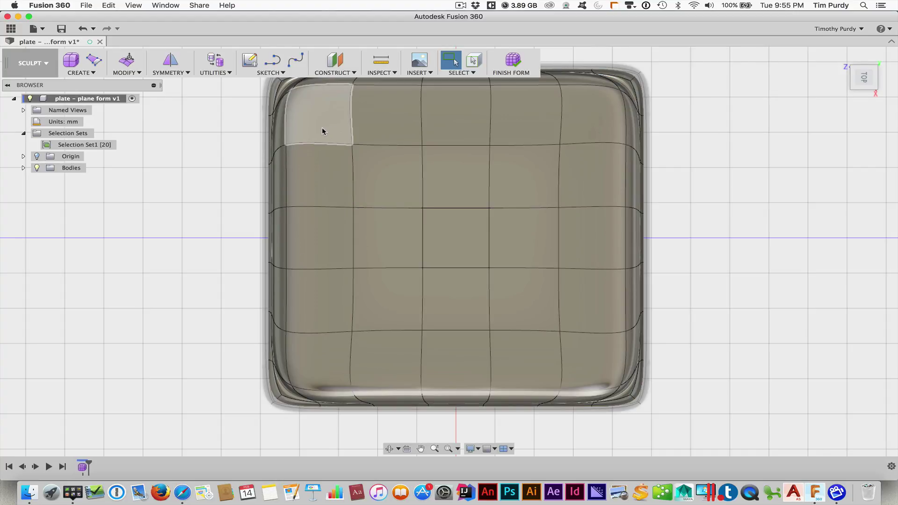
# Step: Try to window-select the faces of the plate's flat interior without restricting the selectable entity types
pyautogui.moveTo(322, 128); pyautogui.dragTo(587, 363)
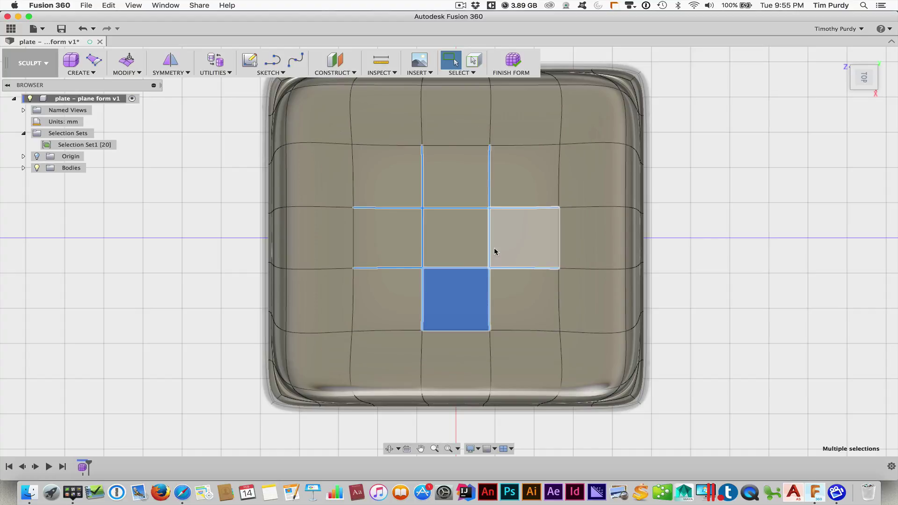
pyautogui.click(736, 228)
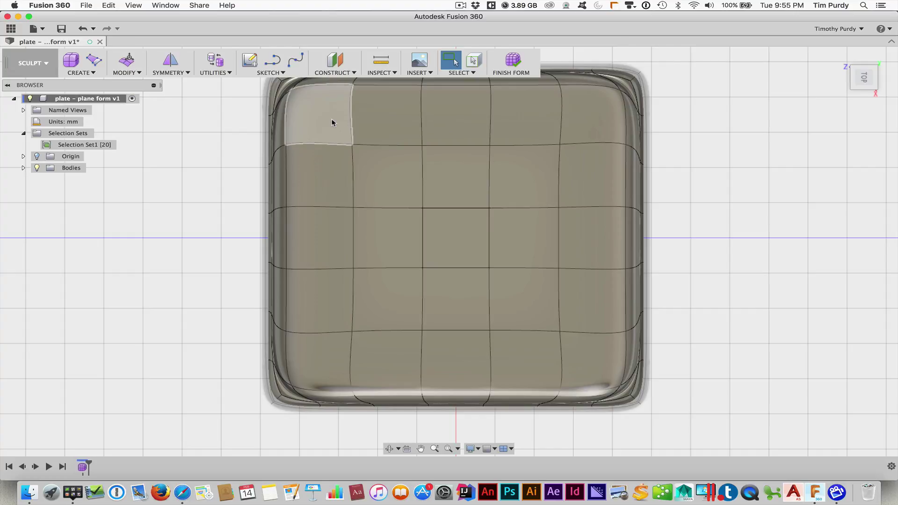
pyautogui.moveTo(332, 123); pyautogui.dragTo(589, 364)
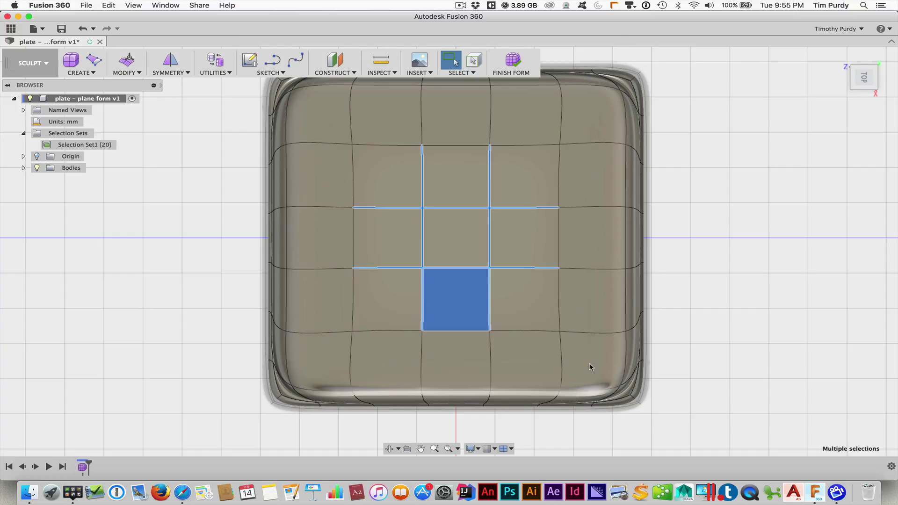
pyautogui.click(692, 231)
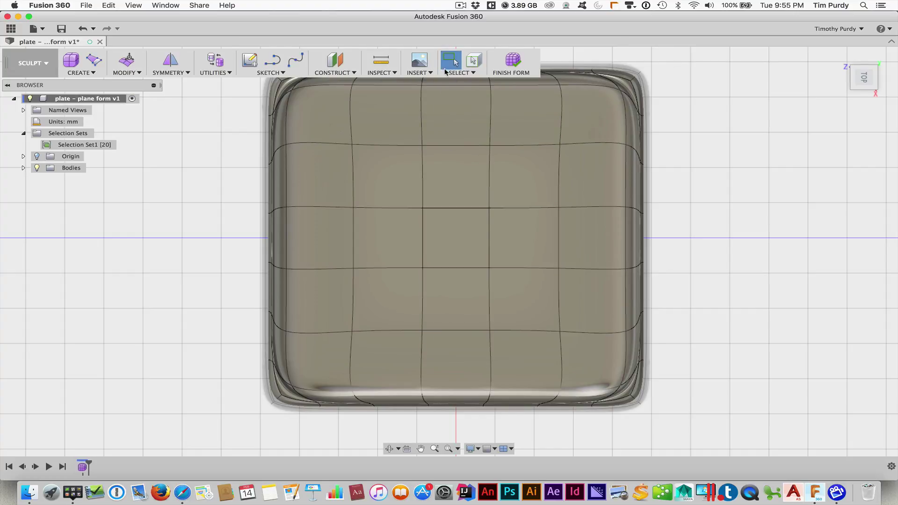
# Step: Switch every selection filter off at once and restore them all, leaving Select Through off
pyautogui.click(448, 72)
pyautogui.moveTo(458, 135)
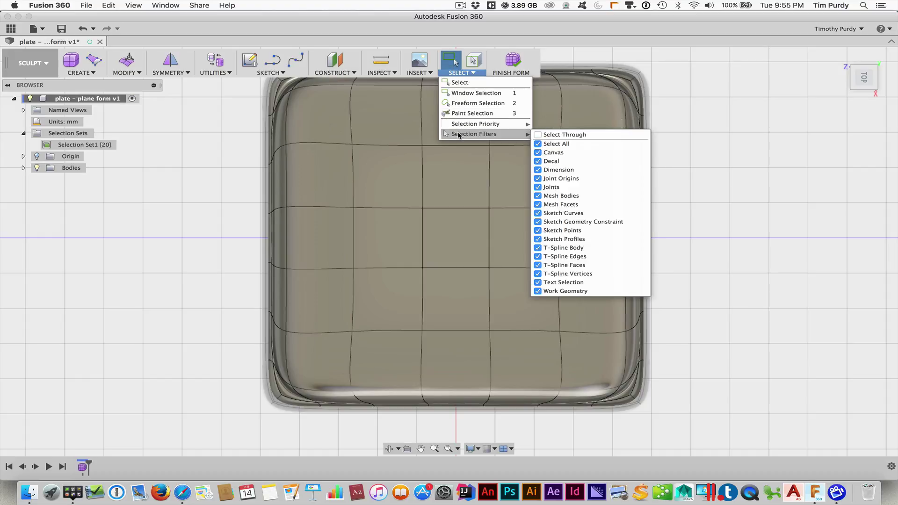
pyautogui.click(557, 145)
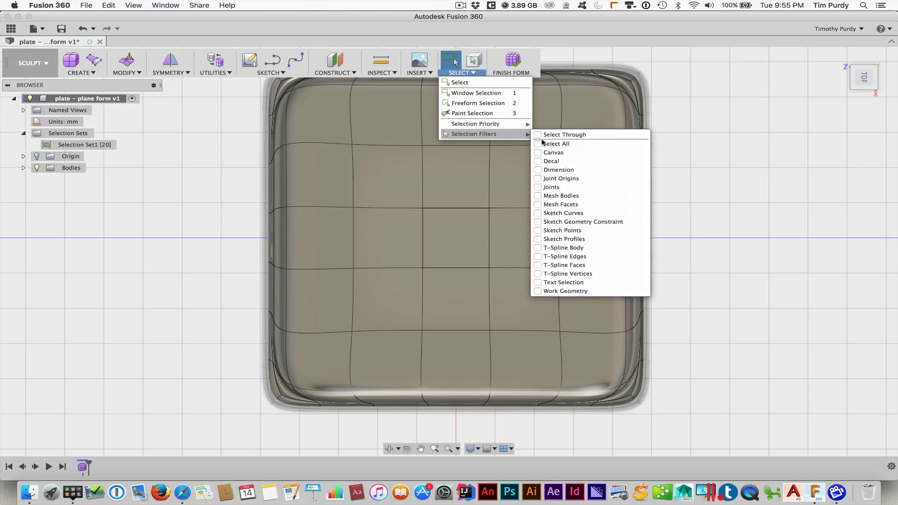
pyautogui.click(552, 145)
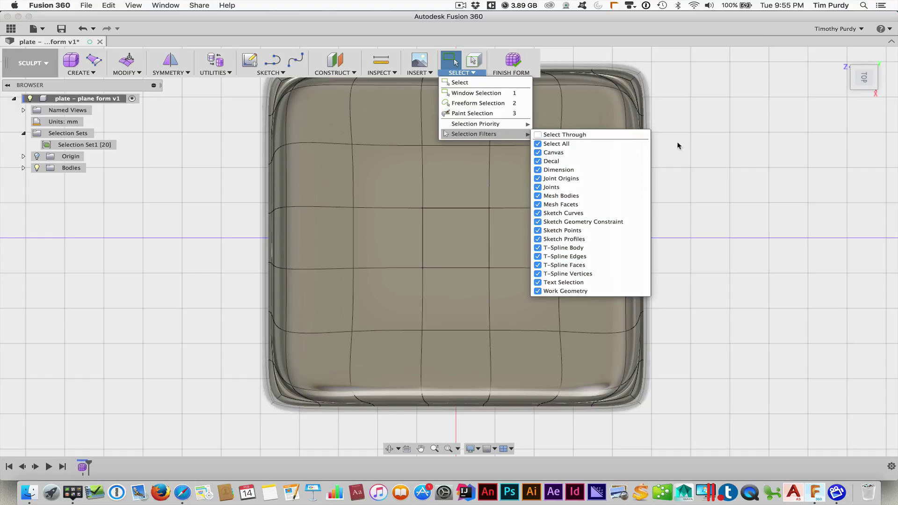
pyautogui.click(722, 135)
# Step: Try to window-select the central faces of the plate's interior, starting from two different corners, and clear each selection
pyautogui.moveTo(339, 126); pyautogui.dragTo(574, 350)
pyautogui.moveTo(685, 326)
pyautogui.keyDown('shift'); pyautogui.mouseDown(button='middle')
pyautogui.moveTo(686, 277)
pyautogui.moveTo(693, 312)
pyautogui.mouseUp(button='middle'); pyautogui.keyUp('shift')
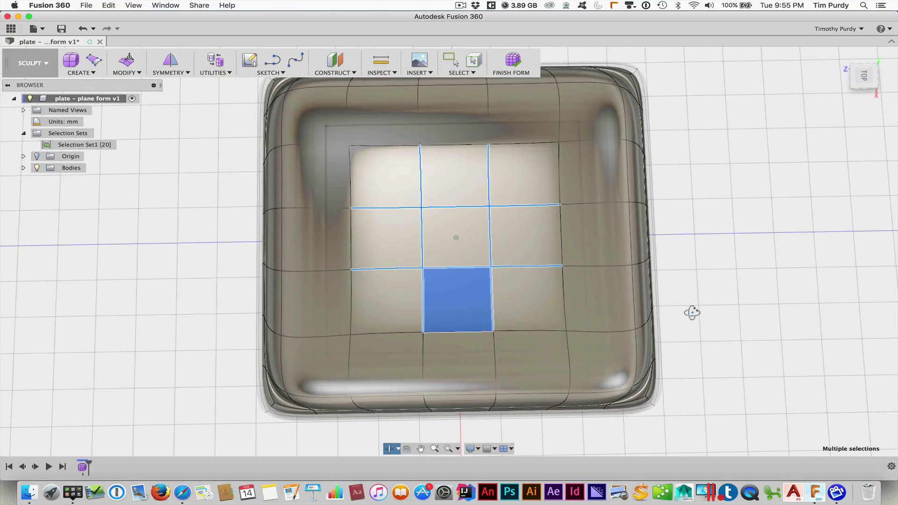
pyautogui.click(729, 262)
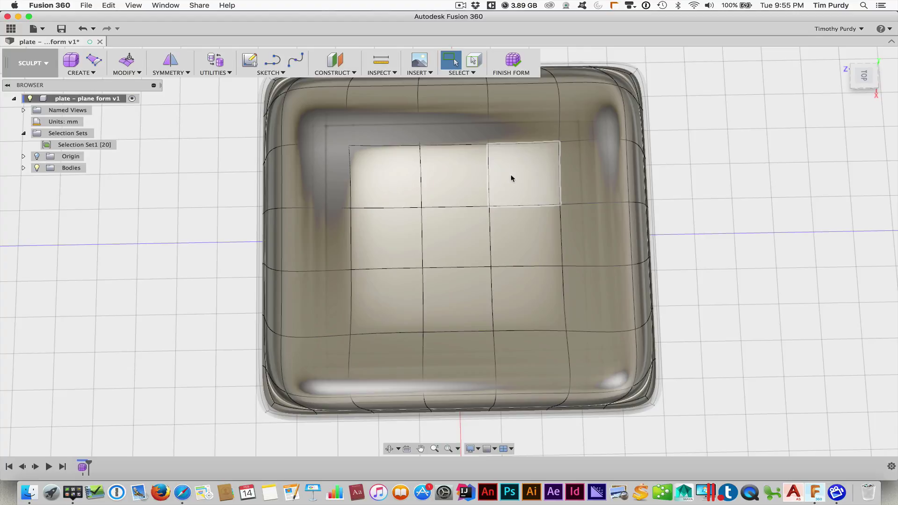
pyautogui.click(865, 79)
pyautogui.moveTo(531, 168); pyautogui.dragTo(379, 320)
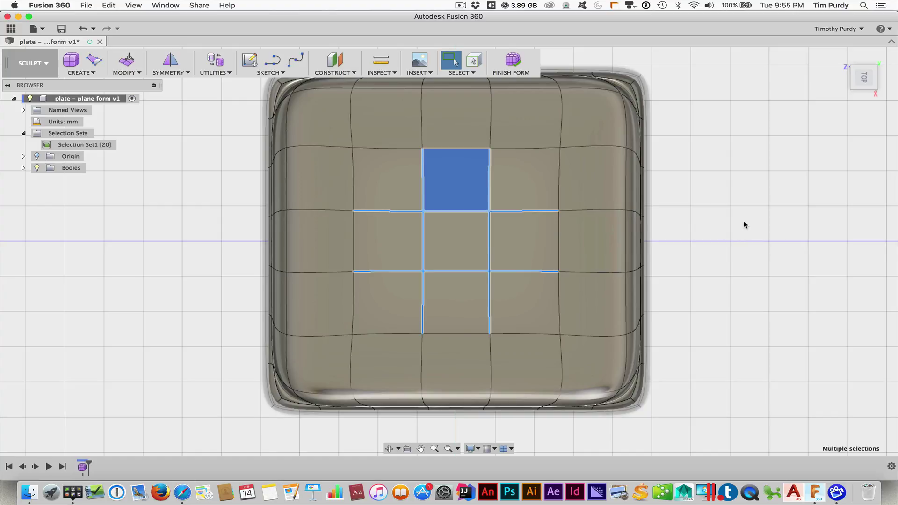
pyautogui.click(696, 233)
# Step: Select the 3 × 3 block of faces at the center of the plate's interior and delete it
pyautogui.click(375, 166)
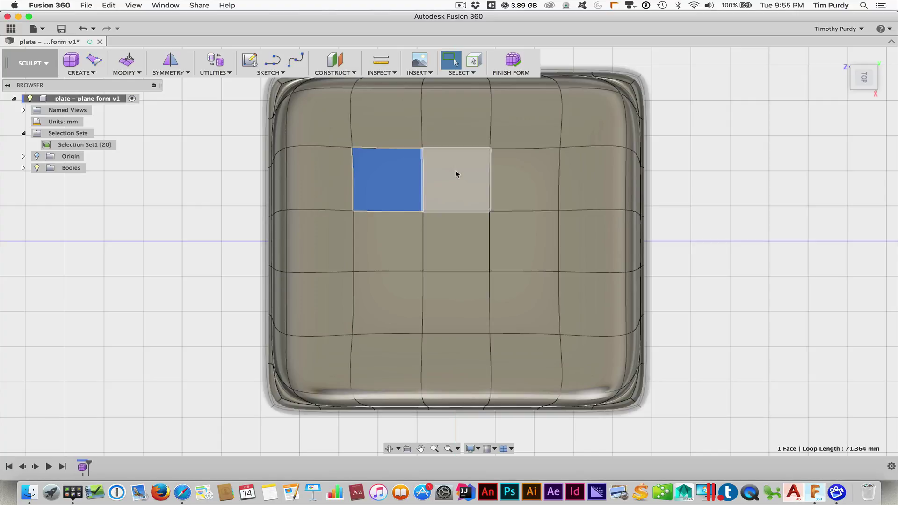
pyautogui.keyDown('shift'); pyautogui.click(456, 170); pyautogui.keyUp('shift')
pyautogui.keyDown('shift'); pyautogui.click(498, 184); pyautogui.keyUp('shift')
pyautogui.keyDown('shift'); pyautogui.click(467, 238); pyautogui.keyUp('shift')
pyautogui.keyDown('shift'); pyautogui.click(408, 238); pyautogui.keyUp('shift')
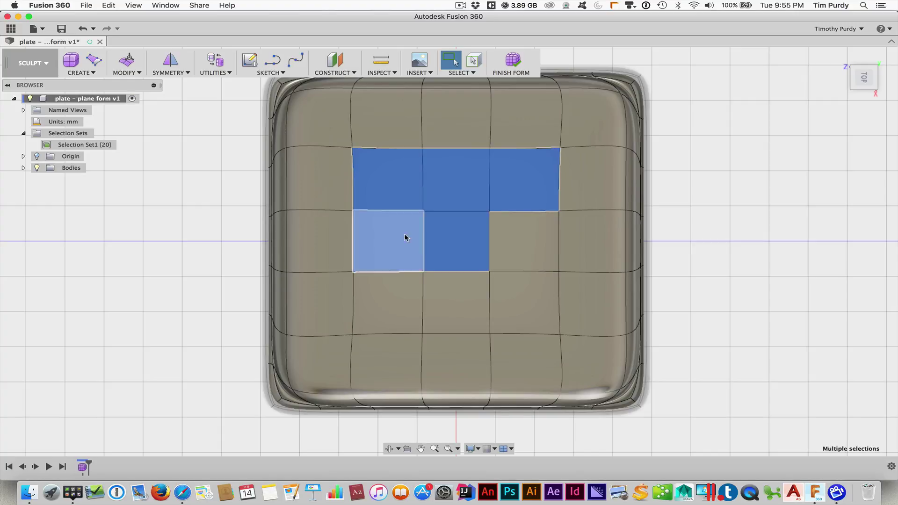
pyautogui.keyDown('shift'); pyautogui.click(521, 267); pyautogui.keyUp('shift')
pyautogui.keyDown('shift'); pyautogui.click(491, 293); pyautogui.keyUp('shift')
pyautogui.keyDown('shift'); pyautogui.click(449, 294); pyautogui.keyUp('shift')
pyautogui.keyDown('shift'); pyautogui.click(404, 290); pyautogui.keyUp('shift')
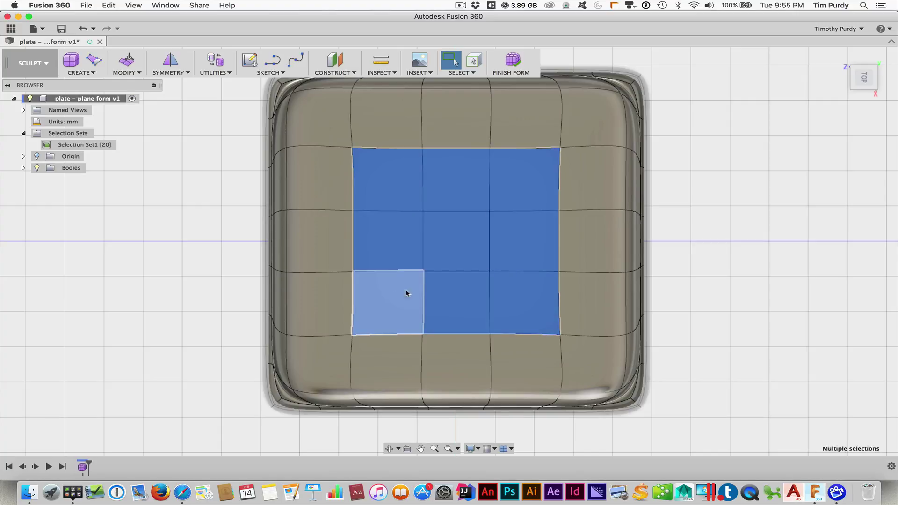
pyautogui.keyDown('shift'); pyautogui.moveTo(703, 280); pyautogui.dragTo(657, 229, button='middle'); pyautogui.keyUp('shift')
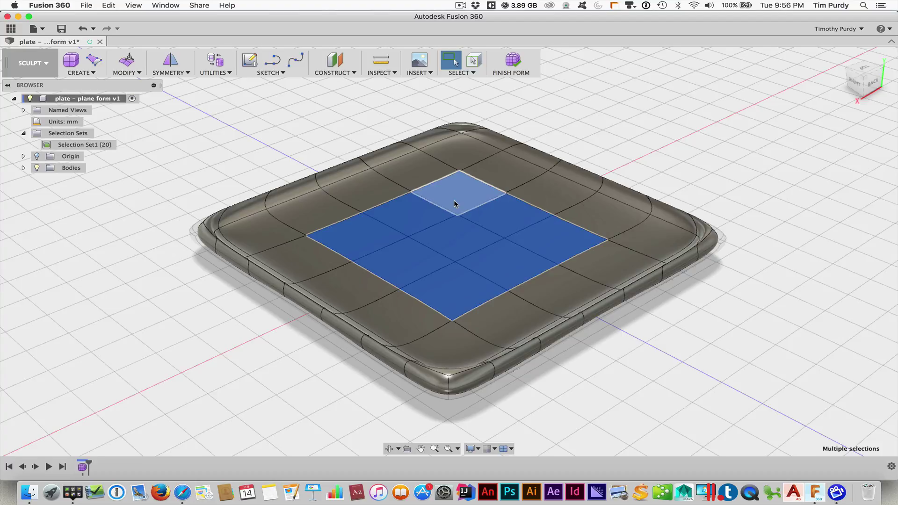
pyautogui.press('Delete')
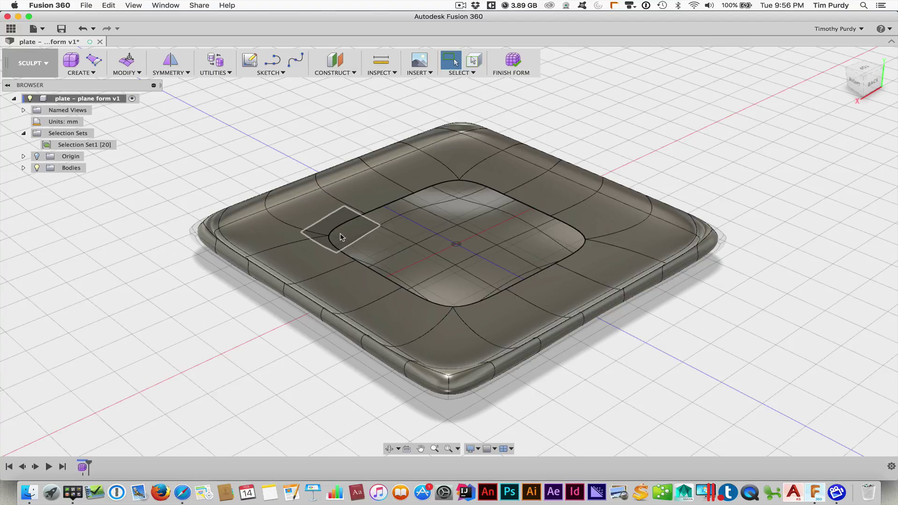
# Step: Select the full edge loop around the central opening and scale it uniformly outward to about 1.275 with Edit Form
pyautogui.doubleClick(375, 209)
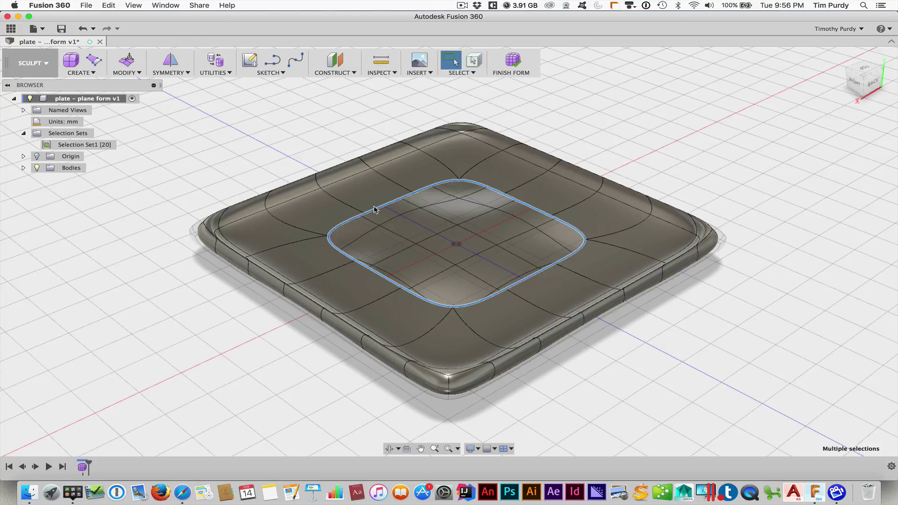
pyautogui.rightClick(644, 142)
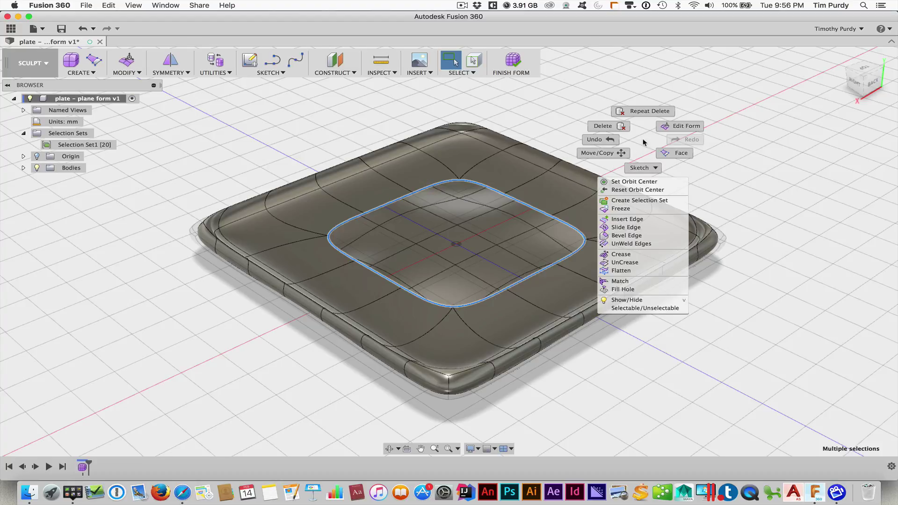
pyautogui.click(671, 132)
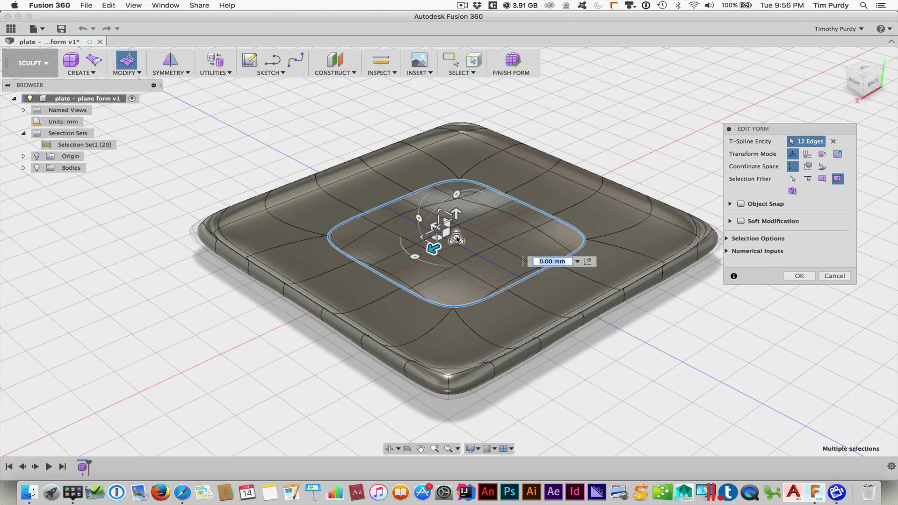
pyautogui.moveTo(457, 238); pyautogui.dragTo(462, 240)
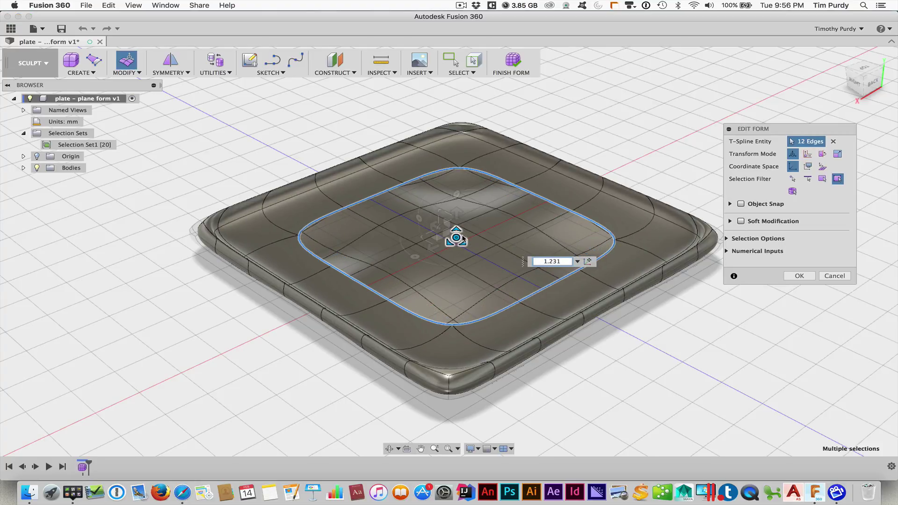
pyautogui.moveTo(463, 236); pyautogui.dragTo(464, 236)
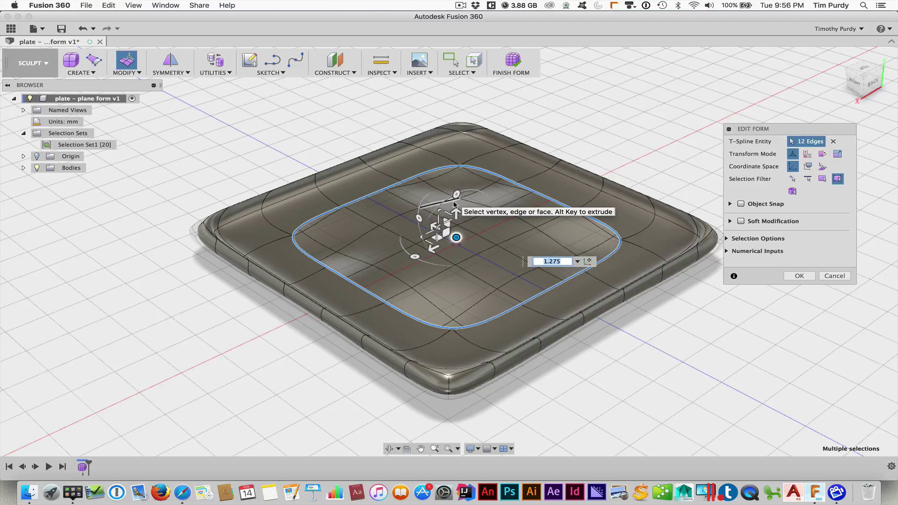
# Step: Round the opening into a circle by scaling its four corner vertices uniformly inward to about 0.738
pyautogui.keyDown('shift'); pyautogui.moveTo(454, 205); pyautogui.dragTo(445, 226, button='middle'); pyautogui.keyUp('shift')
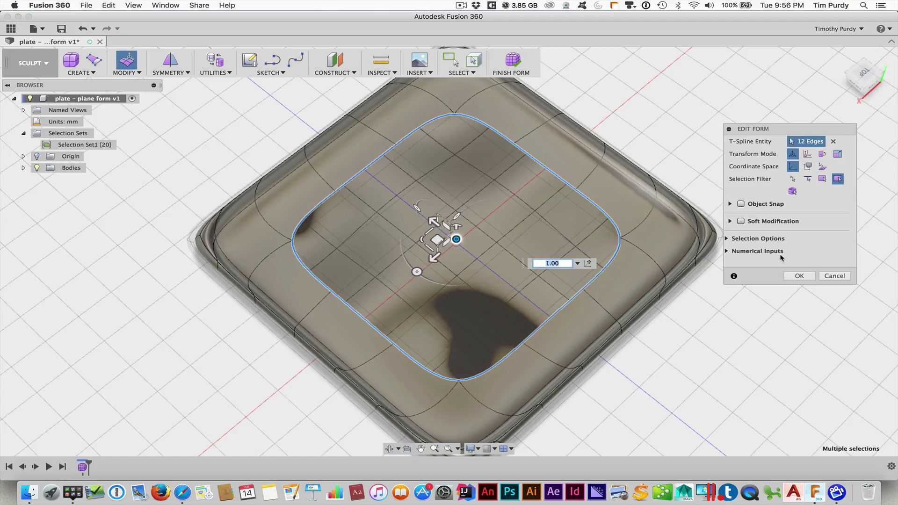
pyautogui.click(620, 239)
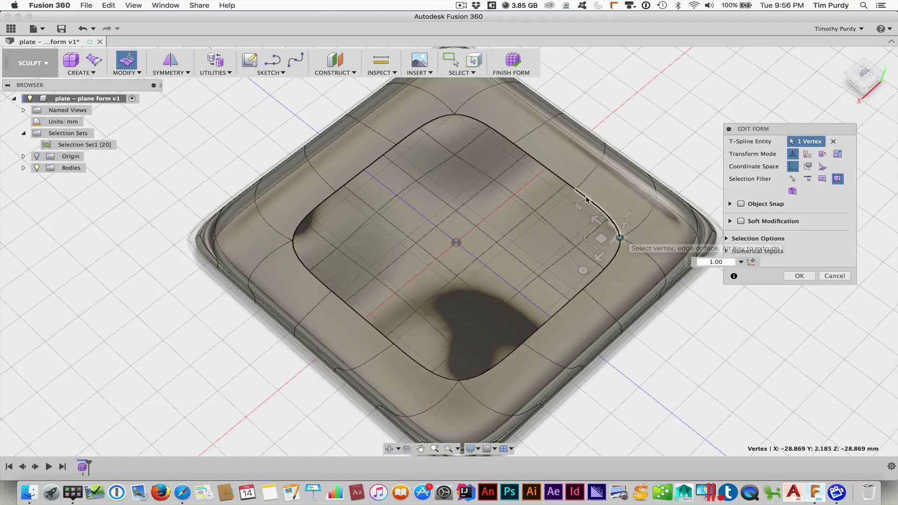
pyautogui.keyDown('shift'); pyautogui.click(455, 114); pyautogui.keyUp('shift')
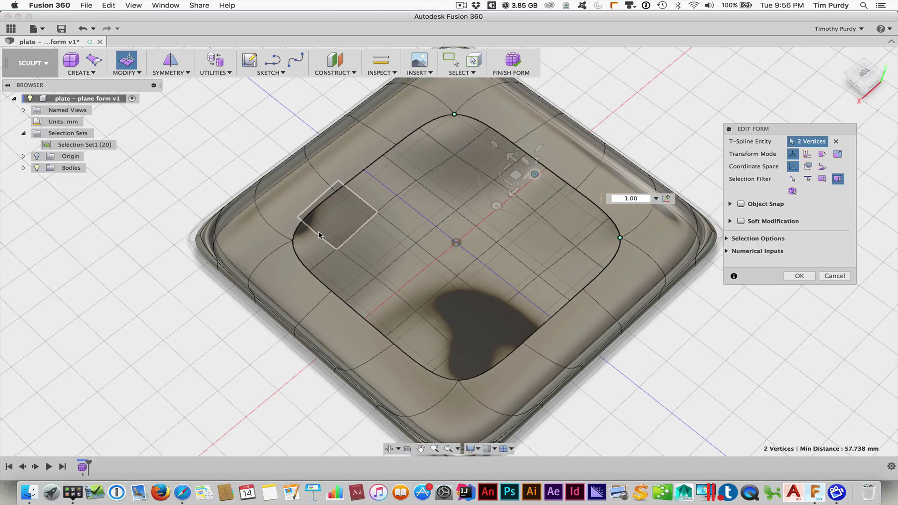
pyautogui.keyDown('shift'); pyautogui.click(292, 241); pyautogui.keyUp('shift')
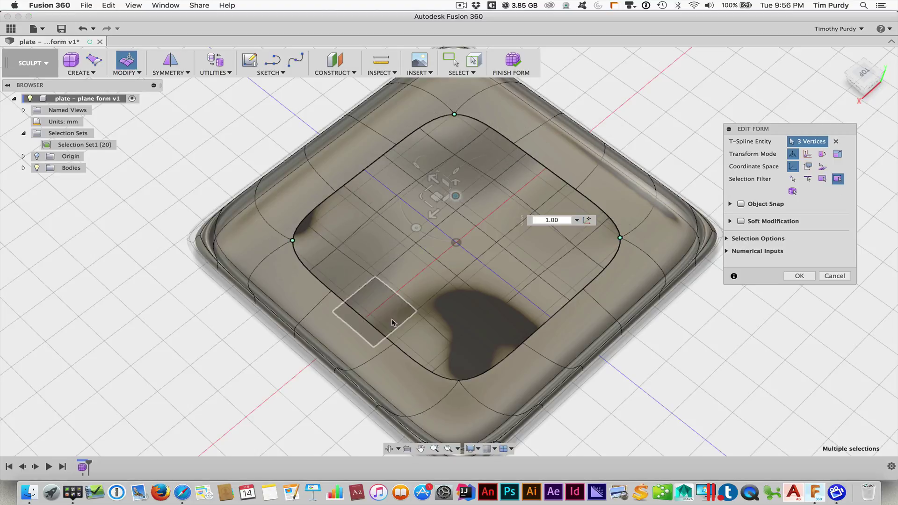
pyautogui.keyDown('shift'); pyautogui.click(458, 380); pyautogui.keyUp('shift')
pyautogui.keyDown('shift'); pyautogui.moveTo(457, 273); pyautogui.dragTo(460, 249, button='middle'); pyautogui.keyUp('shift')
pyautogui.moveTo(455, 239); pyautogui.dragTo(466, 240)
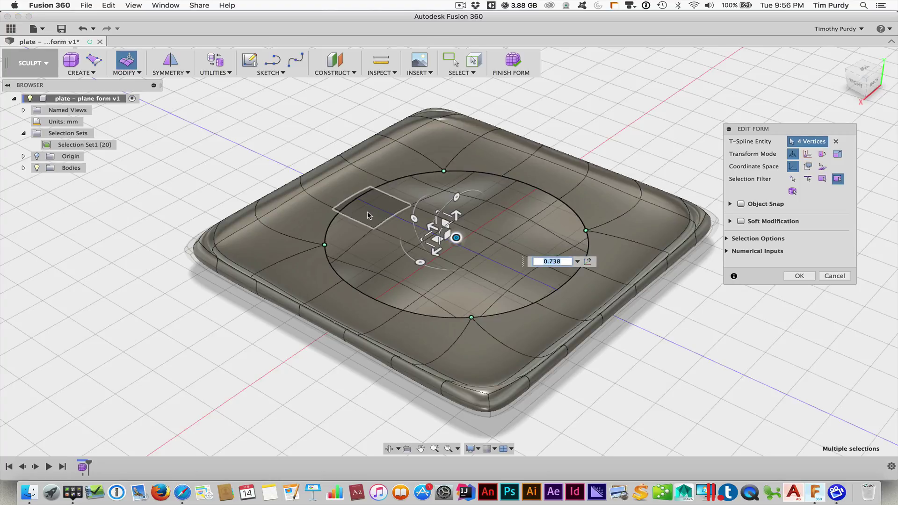
# Step: Scale the circular opening's full edge loop outward to about 1.136 and extrude it about 3 mm downward
pyautogui.click(865, 69)
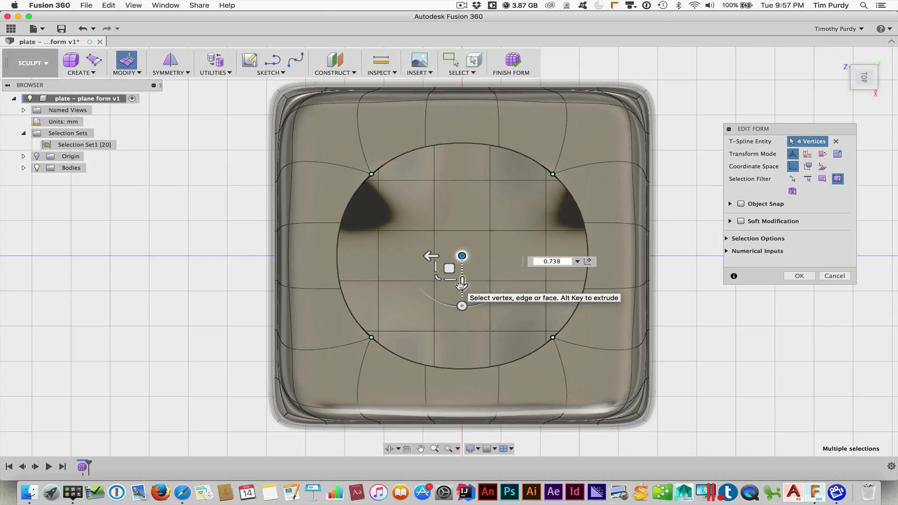
pyautogui.keyDown('shift'); pyautogui.moveTo(462, 283); pyautogui.dragTo(421, 240, button='middle'); pyautogui.keyUp('shift')
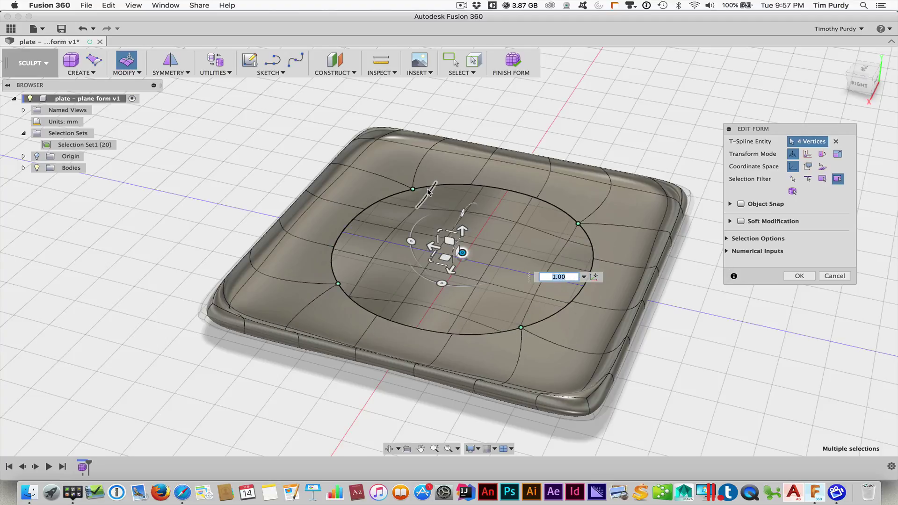
pyautogui.doubleClick(380, 202)
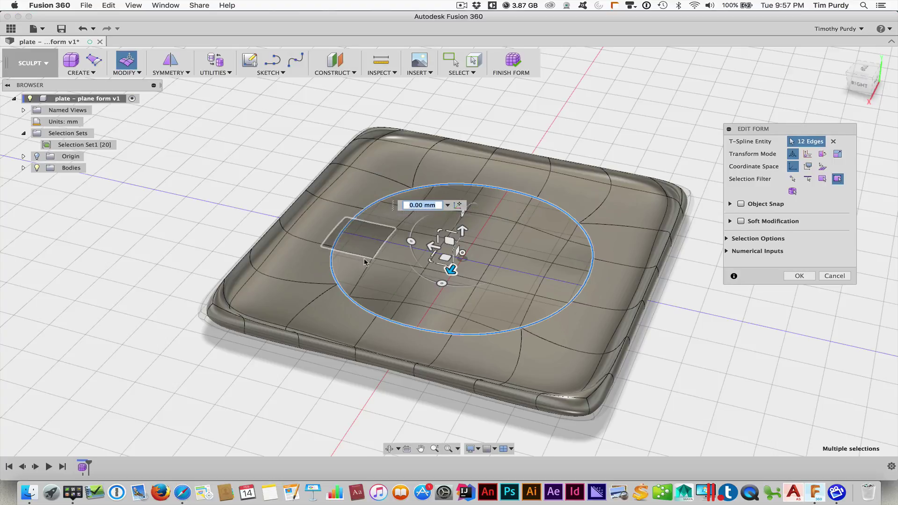
pyautogui.moveTo(460, 254); pyautogui.dragTo(455, 256)
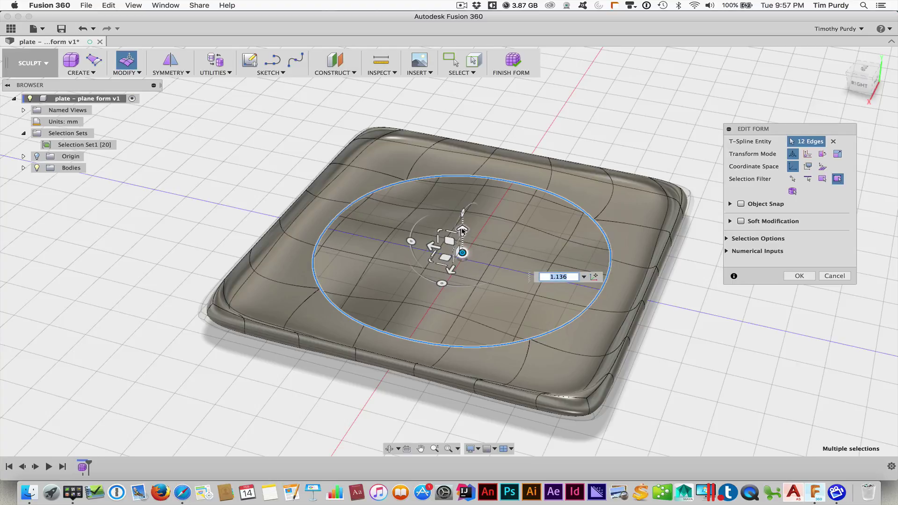
pyautogui.moveTo(461, 225); pyautogui.dragTo(462, 238)
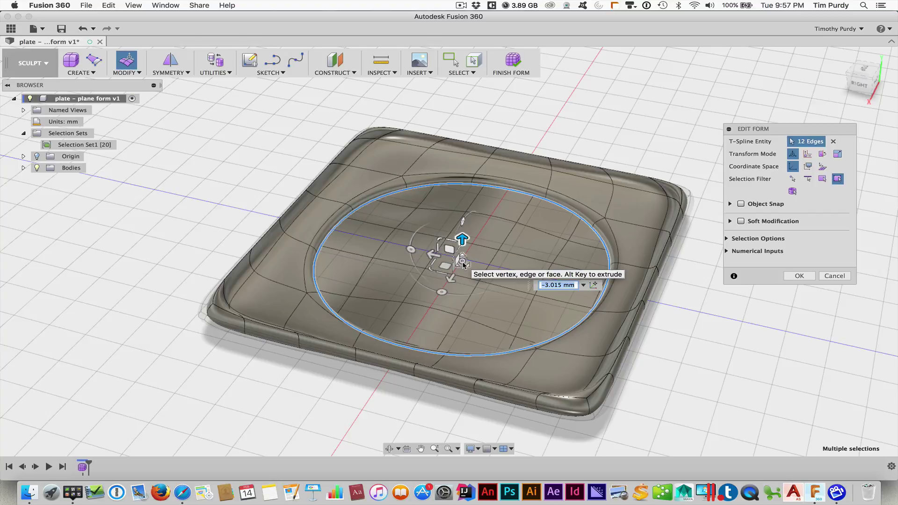
# Step: Try extruding the lowered edge loop inward at a scale of about 0.714, and undo that extrusion
pyautogui.moveTo(462, 265); pyautogui.dragTo(478, 266)
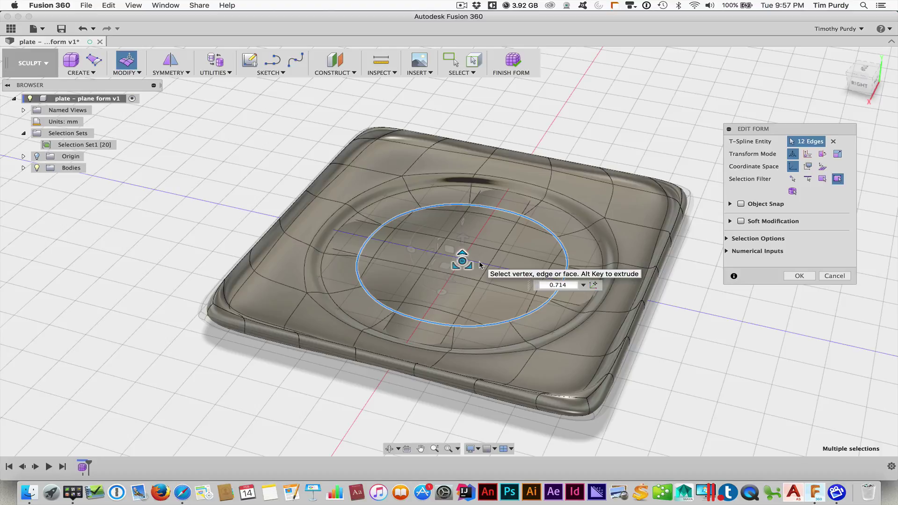
pyautogui.moveTo(478, 266)
pyautogui.keyDown('shift'); pyautogui.mouseDown(button='middle')
pyautogui.moveTo(466, 250)
pyautogui.moveTo(461, 257)
pyautogui.moveTo(476, 263)
pyautogui.mouseUp(button='middle'); pyautogui.keyUp('shift')
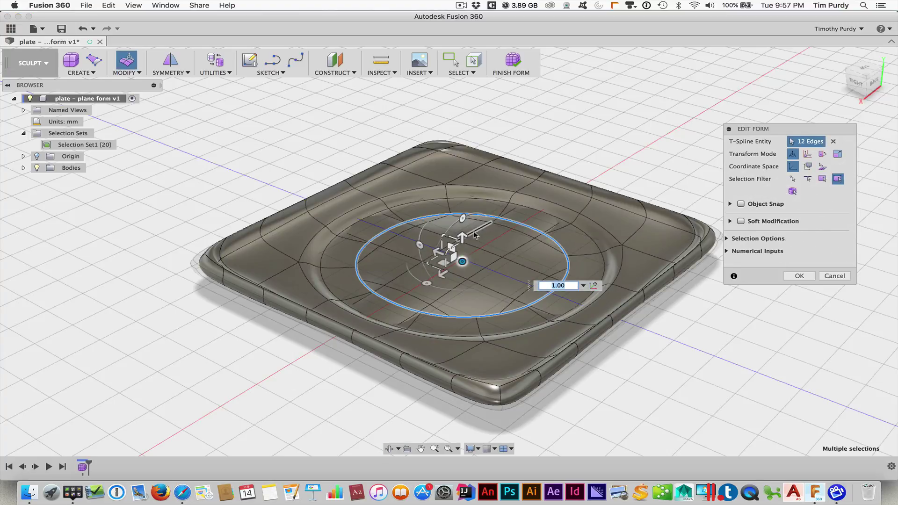
pyautogui.moveTo(463, 237); pyautogui.dragTo(464, 232)
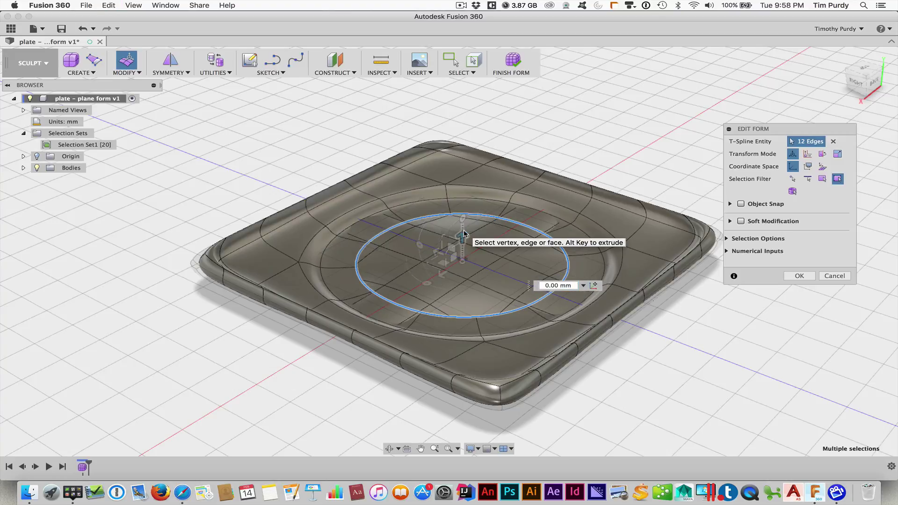
pyautogui.press('super+z')
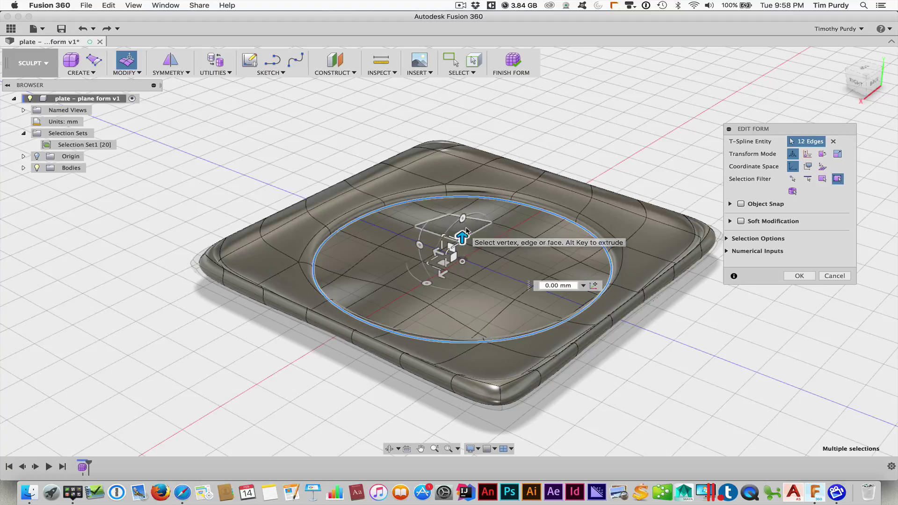
# Step: Raise the lowered loop slightly and close the opening by extruding inward at about 0.783, again toward the center, and scaling the last loop to 0
pyautogui.moveTo(462, 232); pyautogui.dragTo(432, 265)
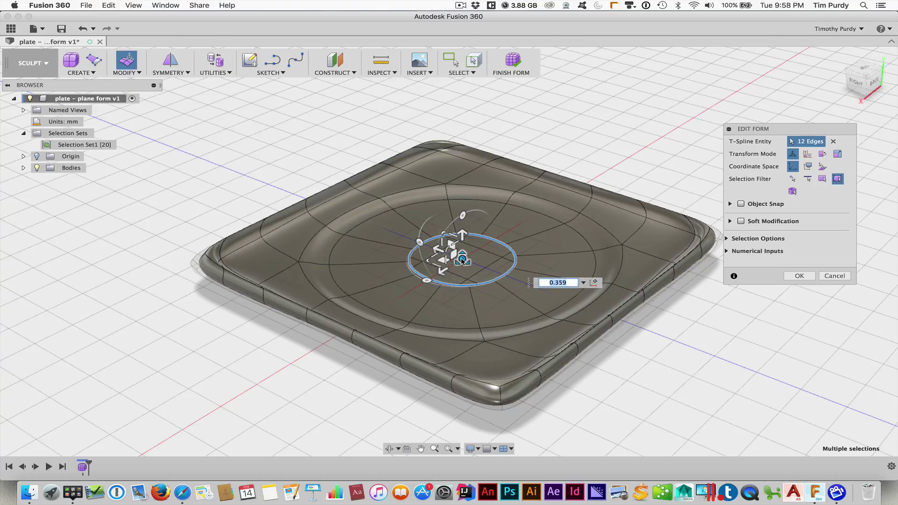
pyautogui.moveTo(462, 261); pyautogui.dragTo(420, 260)
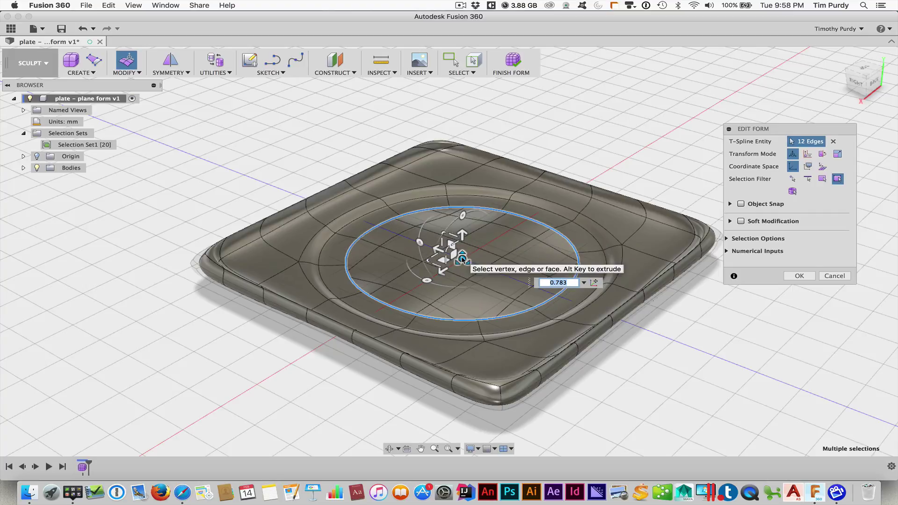
pyautogui.moveTo(462, 259); pyautogui.dragTo(435, 266)
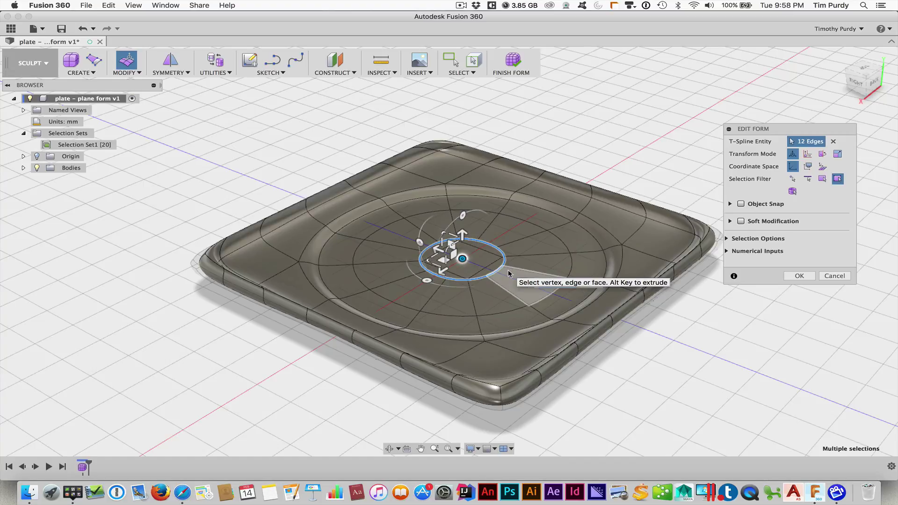
pyautogui.moveTo(508, 274); pyautogui.dragTo(580, 301)
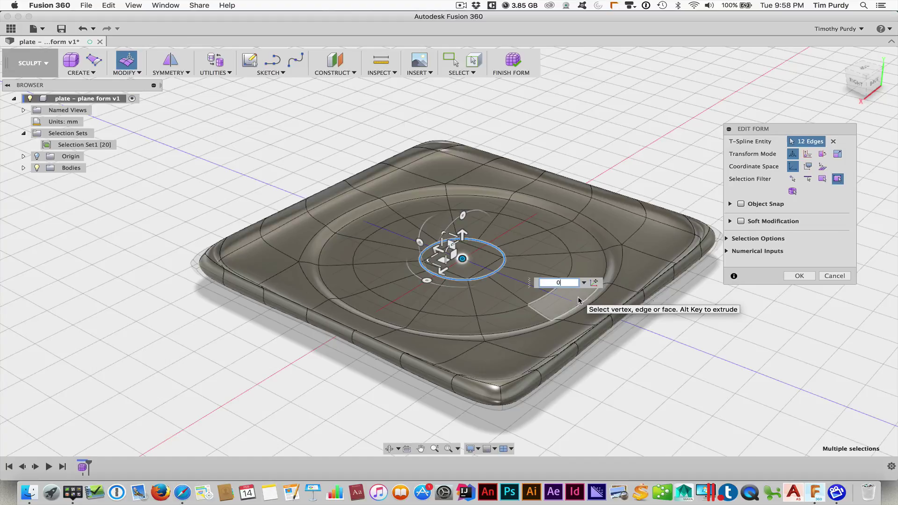
pyautogui.press('Escape')
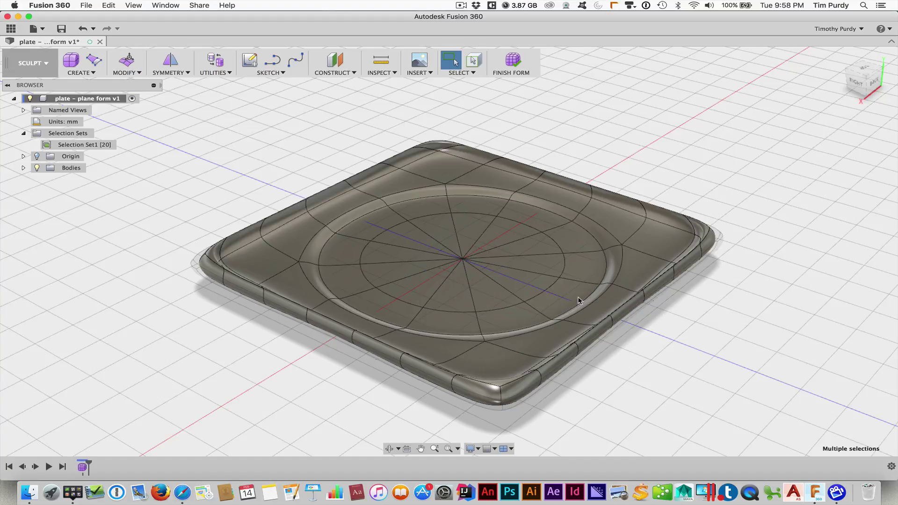
# Step: Finish the form with its closed well and inspect the resulting body
pyautogui.moveTo(579, 301)
pyautogui.keyDown('shift'); pyautogui.mouseDown(button='middle')
pyautogui.moveTo(592, 281)
pyautogui.moveTo(559, 318)
pyautogui.moveTo(575, 298)
pyautogui.mouseUp(button='middle'); pyautogui.keyUp('shift')
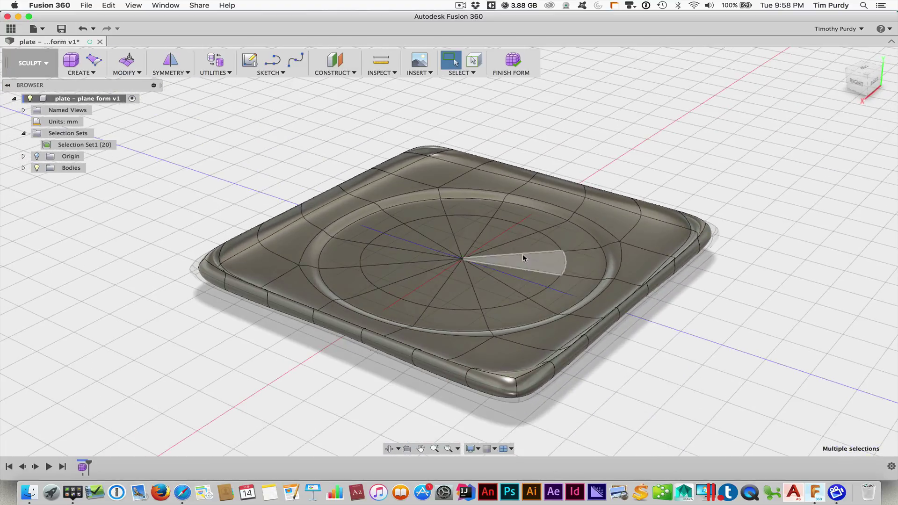
pyautogui.click(513, 62)
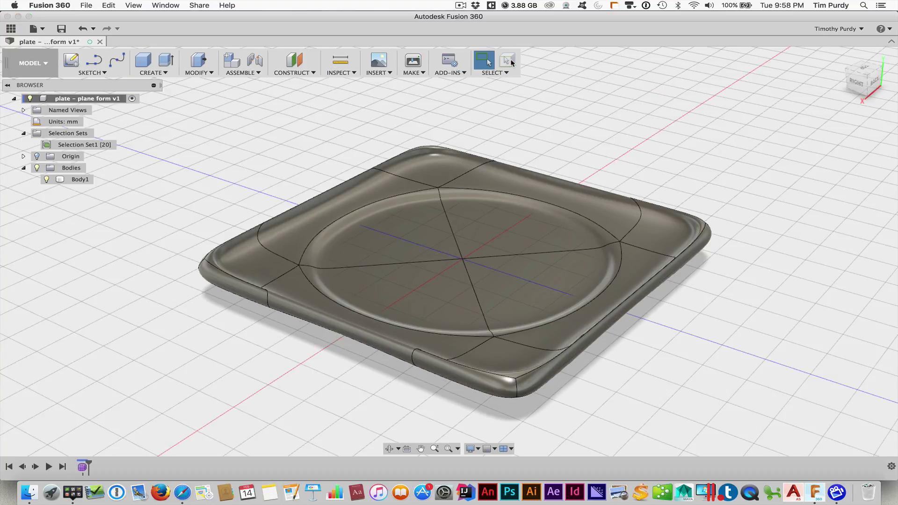
pyautogui.click(81, 181)
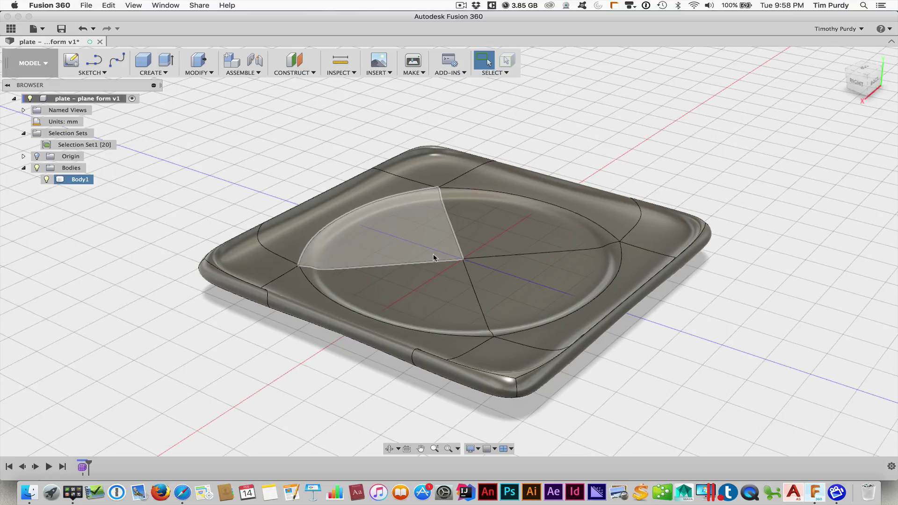
pyautogui.keyDown('shift'); pyautogui.moveTo(437, 257); pyautogui.dragTo(422, 270, button='middle'); pyautogui.keyUp('shift')
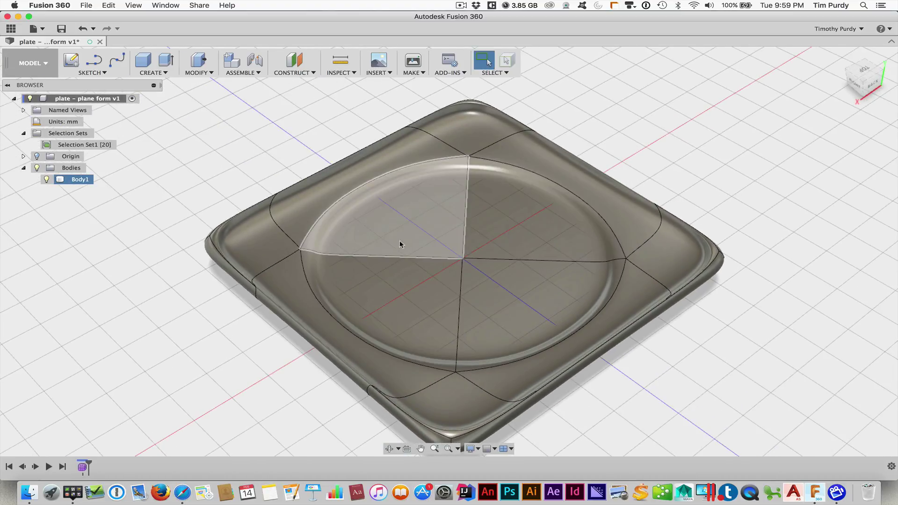
pyautogui.moveTo(407, 275)
pyautogui.keyDown('shift'); pyautogui.mouseDown(button='middle')
pyautogui.moveTo(386, 264)
pyautogui.moveTo(407, 261)
pyautogui.mouseUp(button='middle'); pyautogui.keyUp('shift')
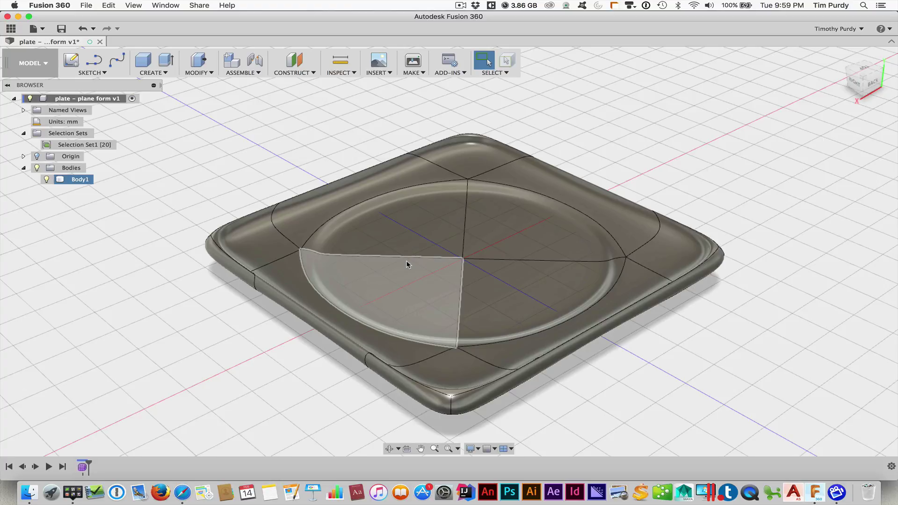
# Step: Undo finishing the form and the inward extrusions that closed the center, leaving the well's circular opening
pyautogui.press('super+z')
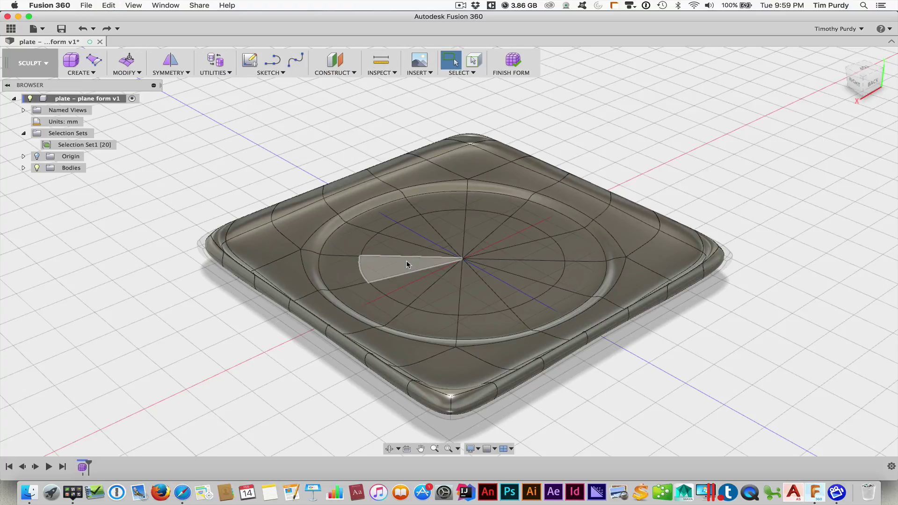
pyautogui.press('super+z')
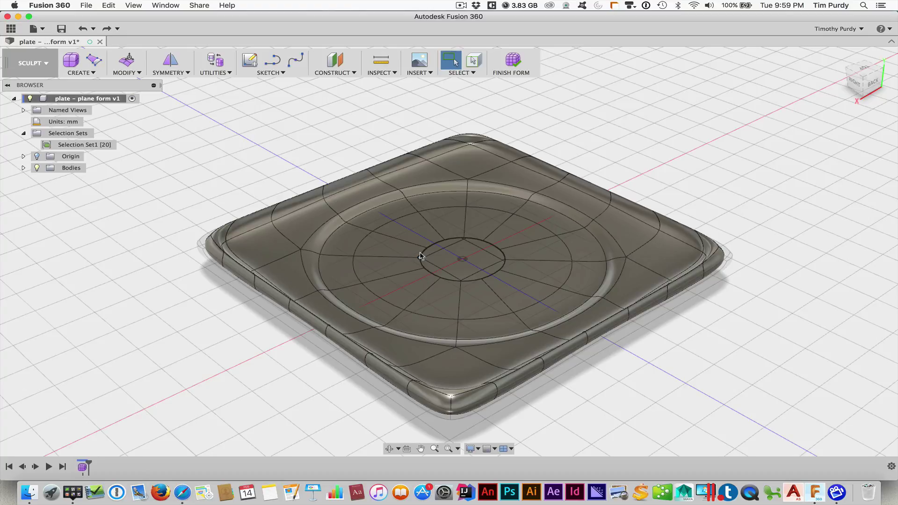
pyautogui.press('super+z')
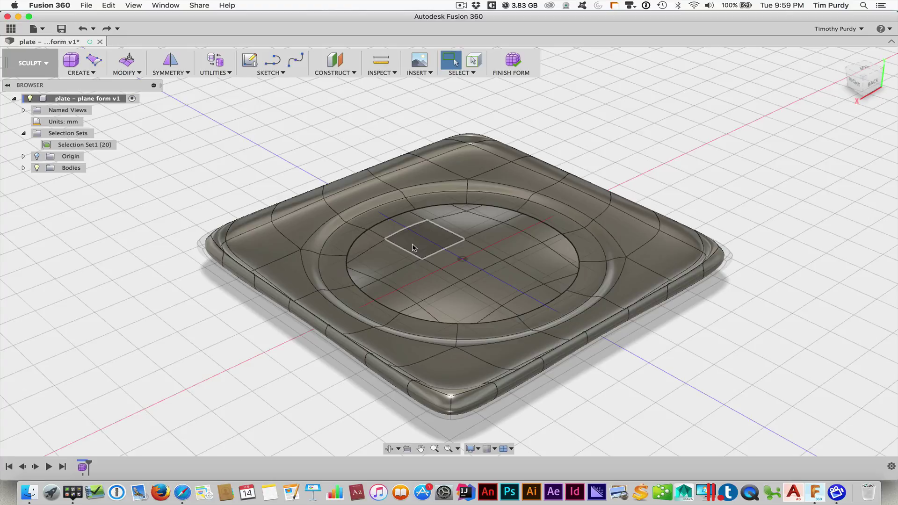
# Step: Finish the form with the circular opening left in the well and switch to the Patch workspace
pyautogui.click(513, 65)
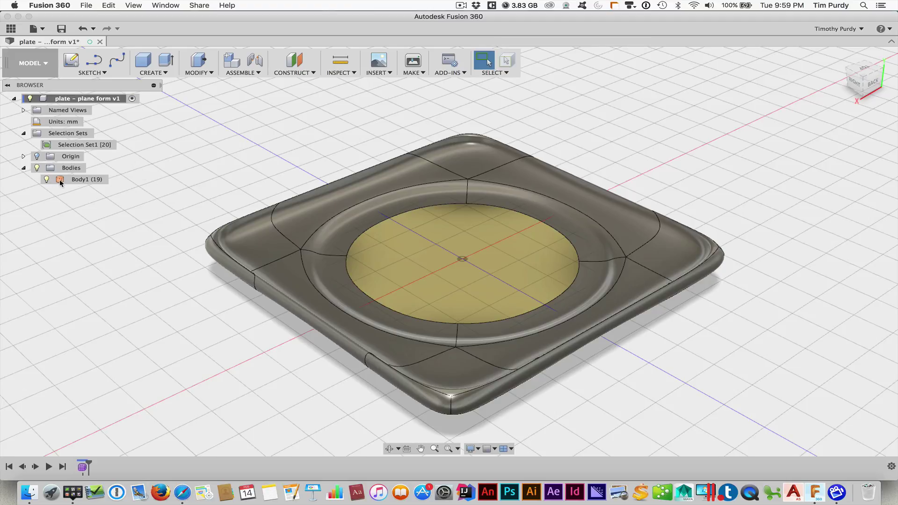
pyautogui.keyDown('shift'); pyautogui.moveTo(517, 271); pyautogui.dragTo(482, 256, button='middle'); pyautogui.keyUp('shift')
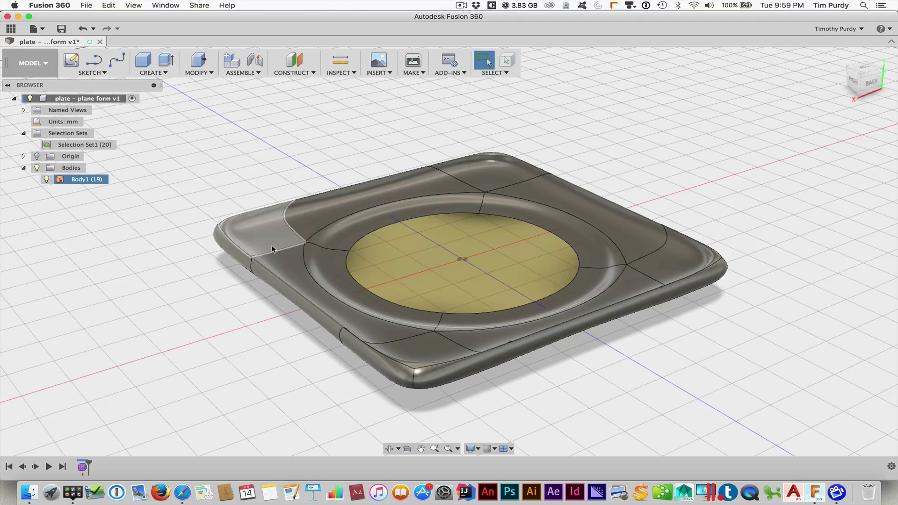
pyautogui.click(55, 65)
pyautogui.click(29, 102)
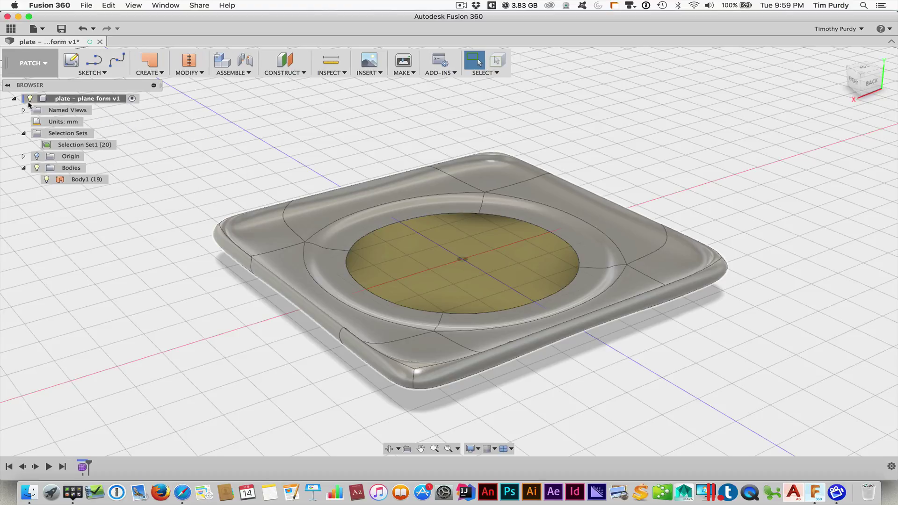
# Step: Patch the circular opening along its full chained edge, using Connected continuity and a new body
pyautogui.click(139, 74)
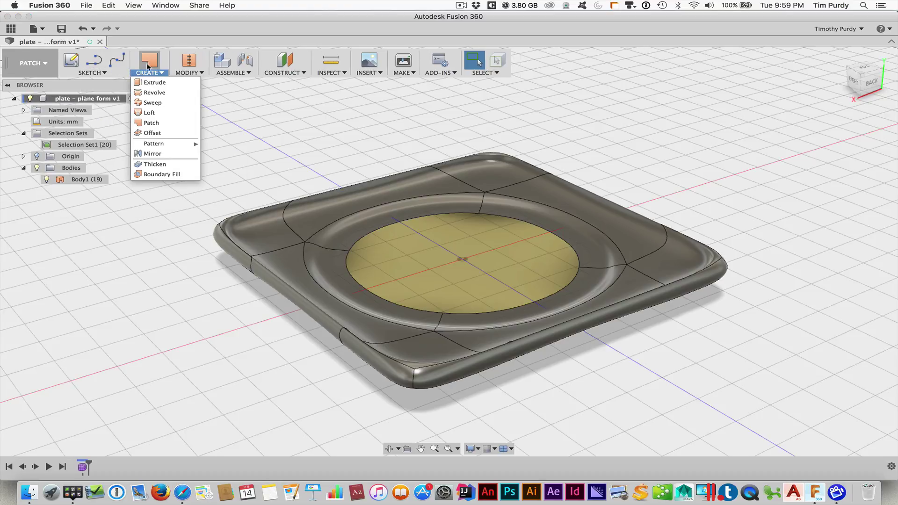
pyautogui.click(150, 122)
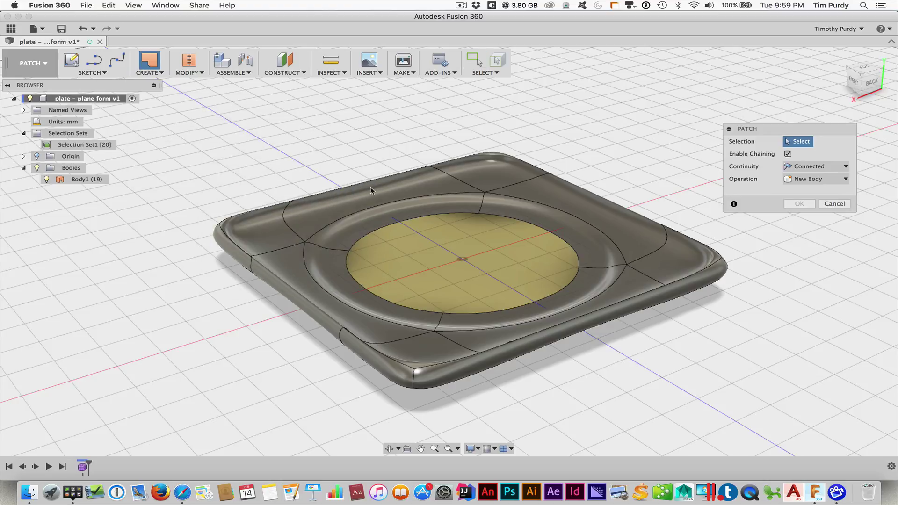
pyautogui.click(378, 226)
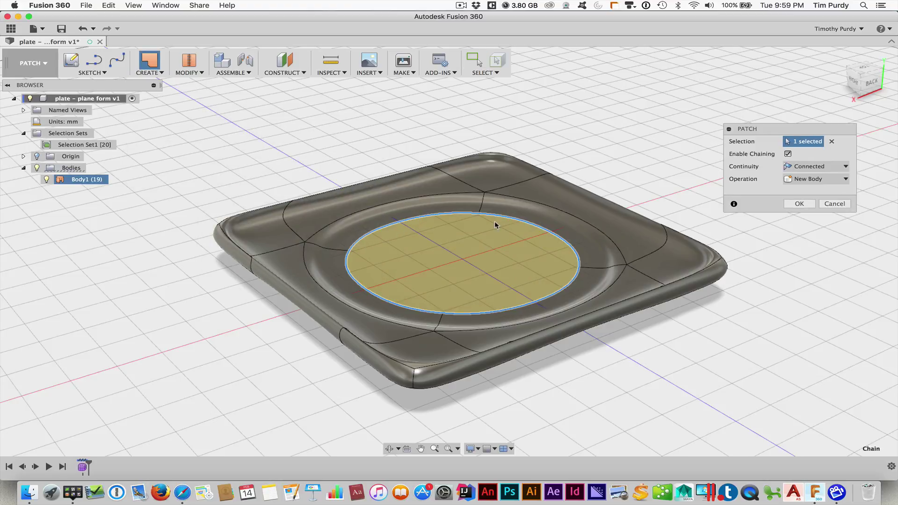
pyautogui.click(800, 204)
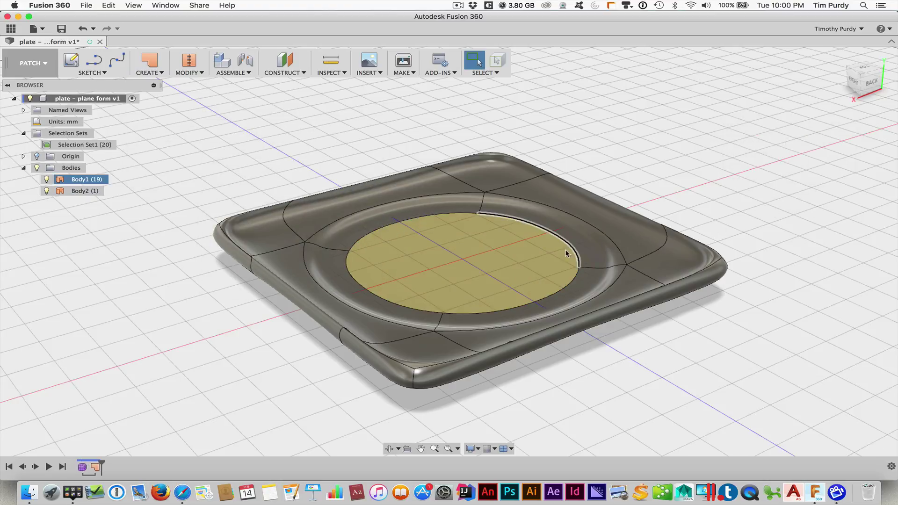
# Step: Stitch the circular patch and the plate's surface body into a new body with a 1.00 mm tolerance
pyautogui.click(75, 191)
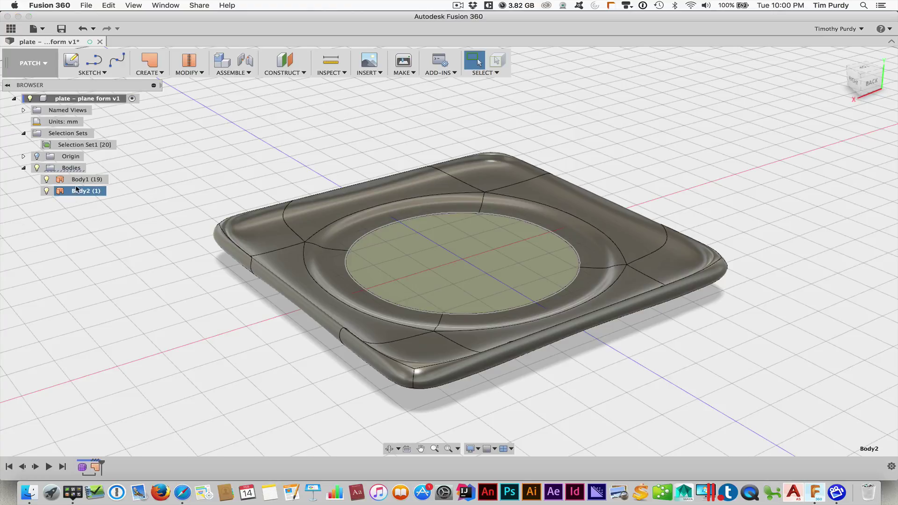
pyautogui.click(79, 181)
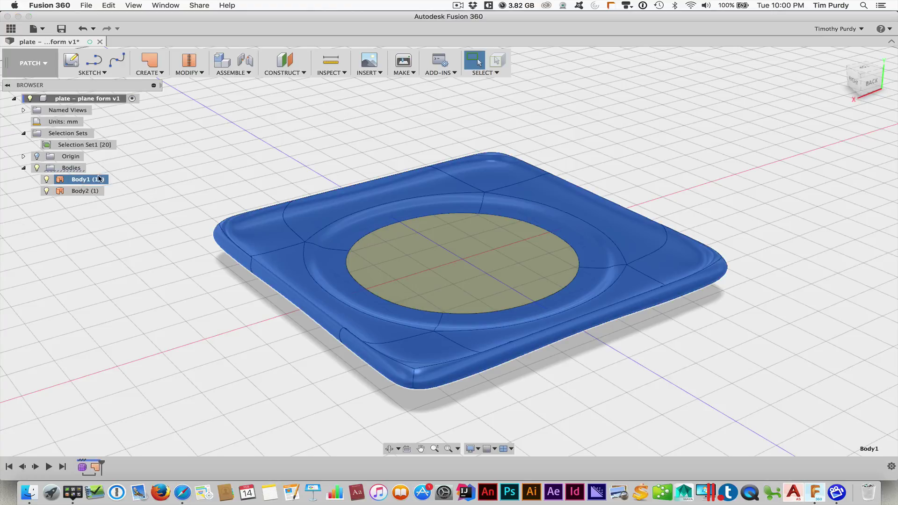
pyautogui.click(151, 174)
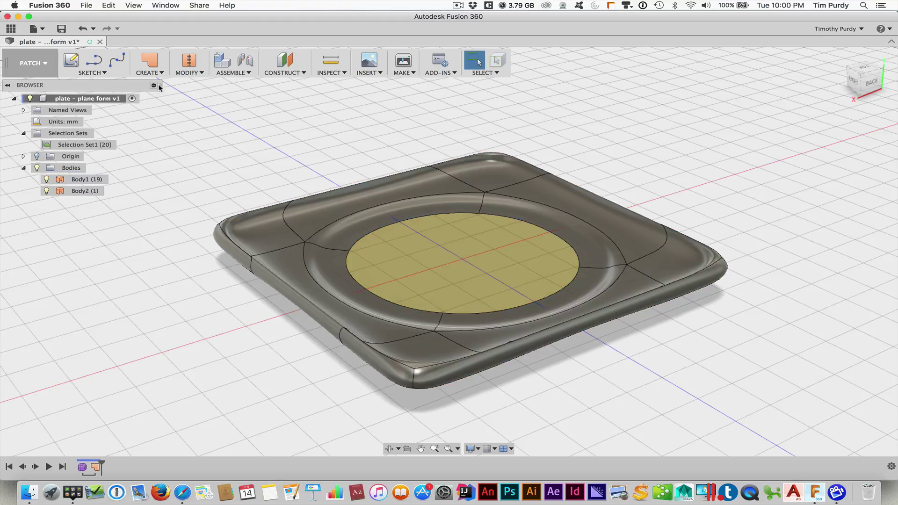
pyautogui.click(183, 74)
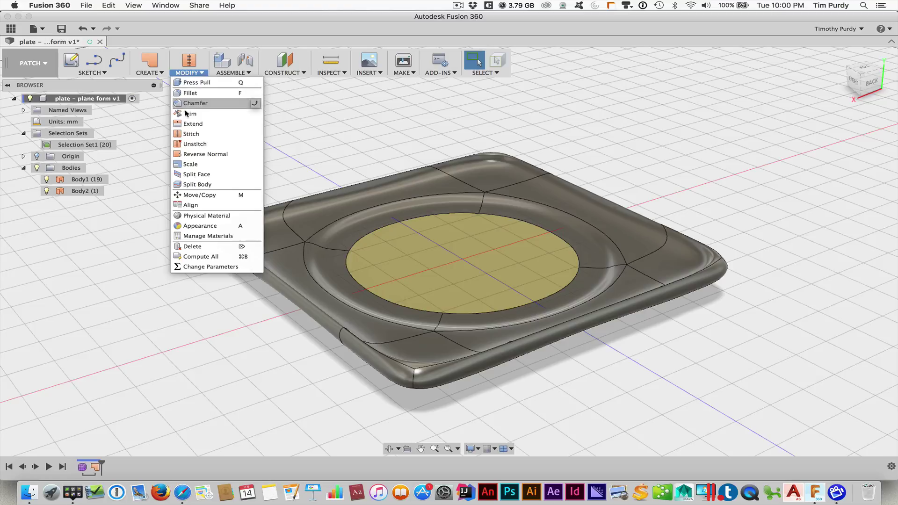
pyautogui.click(187, 134)
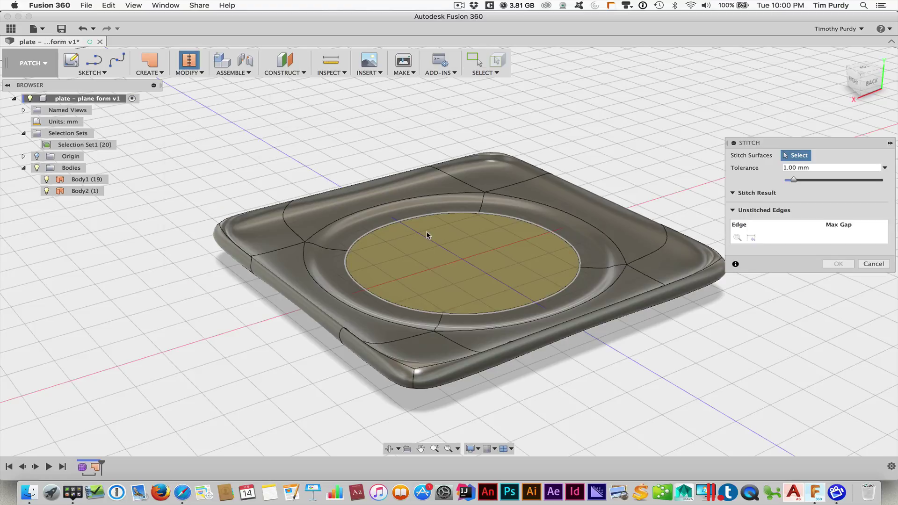
pyautogui.click(438, 243)
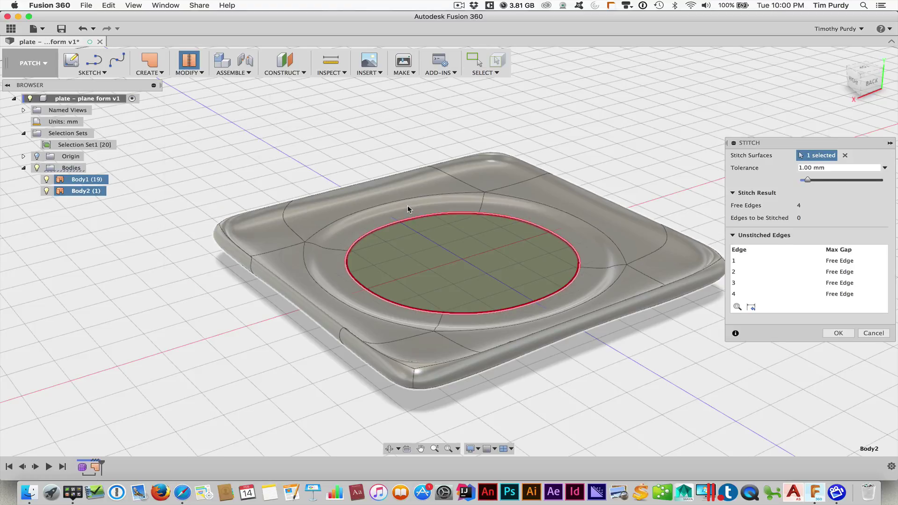
pyautogui.click(408, 206)
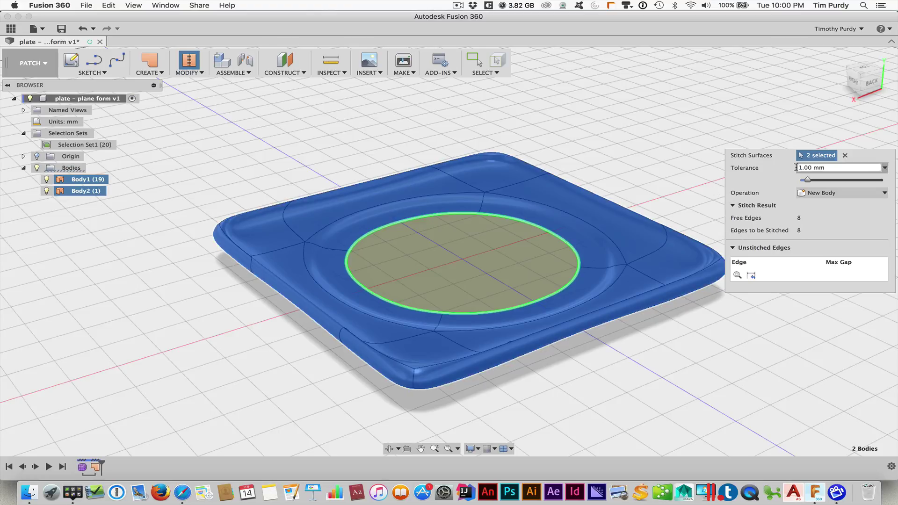
pyautogui.press('Return')
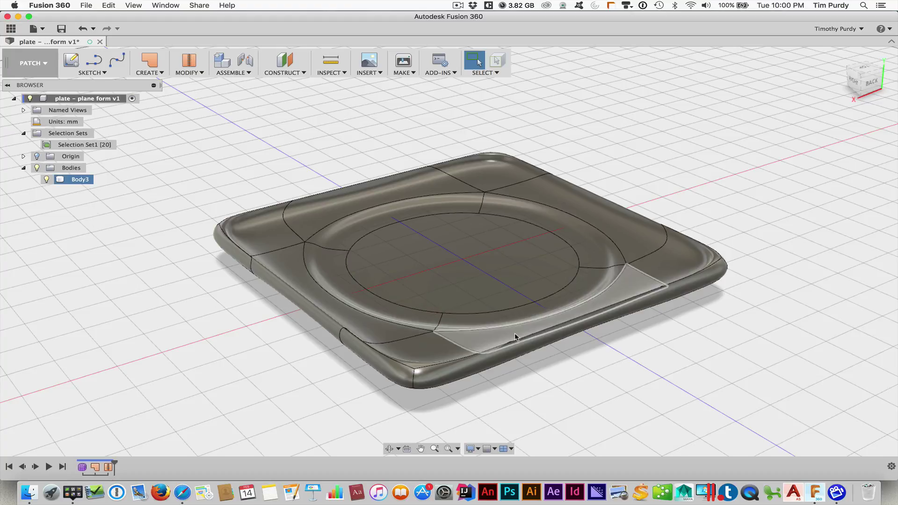
# Step: Reopen the plate's original sculpted form feature for editing
pyautogui.keyDown('shift'); pyautogui.moveTo(514, 333); pyautogui.dragTo(449, 291, button='middle'); pyautogui.keyUp('shift')
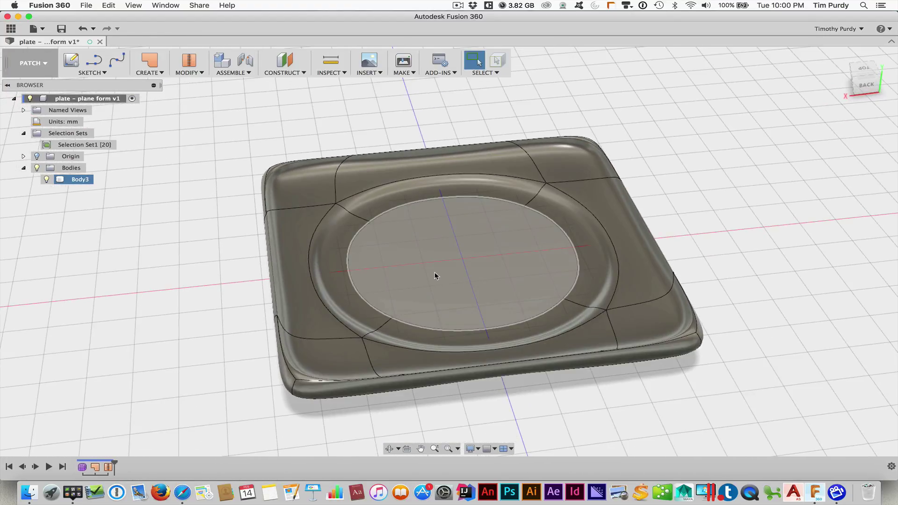
pyautogui.moveTo(458, 275)
pyautogui.keyDown('shift'); pyautogui.mouseDown(button='middle')
pyautogui.moveTo(482, 248)
pyautogui.moveTo(465, 260)
pyautogui.moveTo(474, 276)
pyautogui.mouseUp(button='middle'); pyautogui.keyUp('shift')
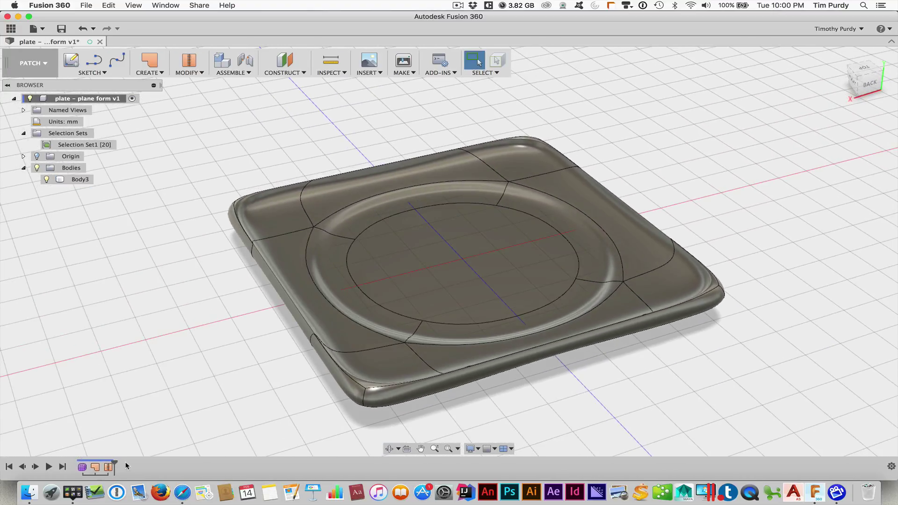
pyautogui.rightClick(79, 467)
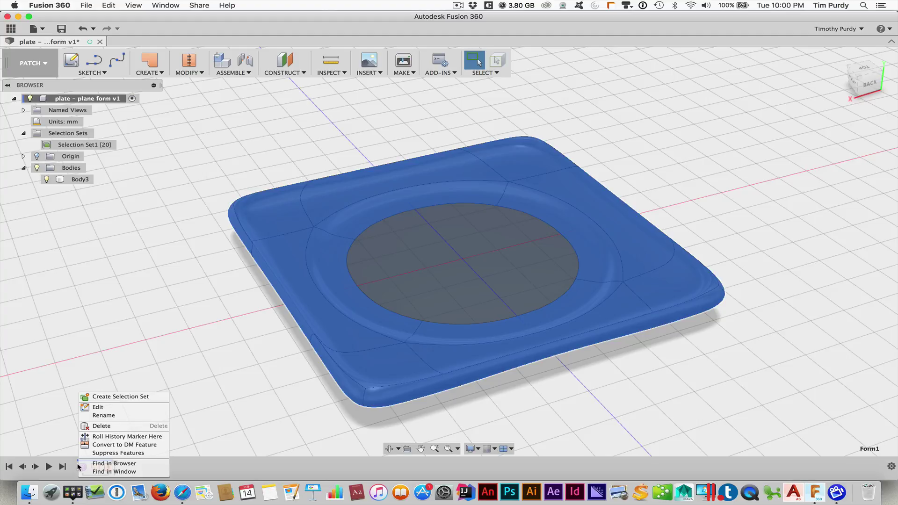
pyautogui.click(70, 445)
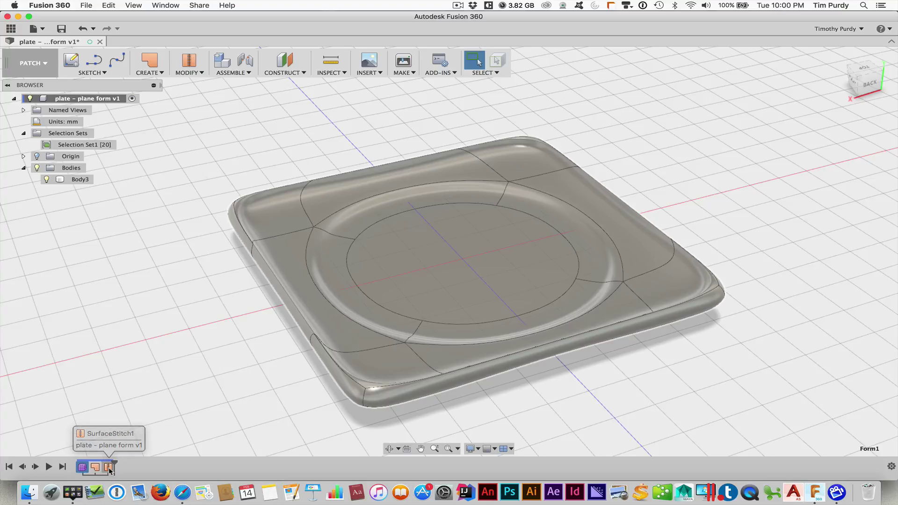
pyautogui.rightClick(83, 467)
pyautogui.click(91, 408)
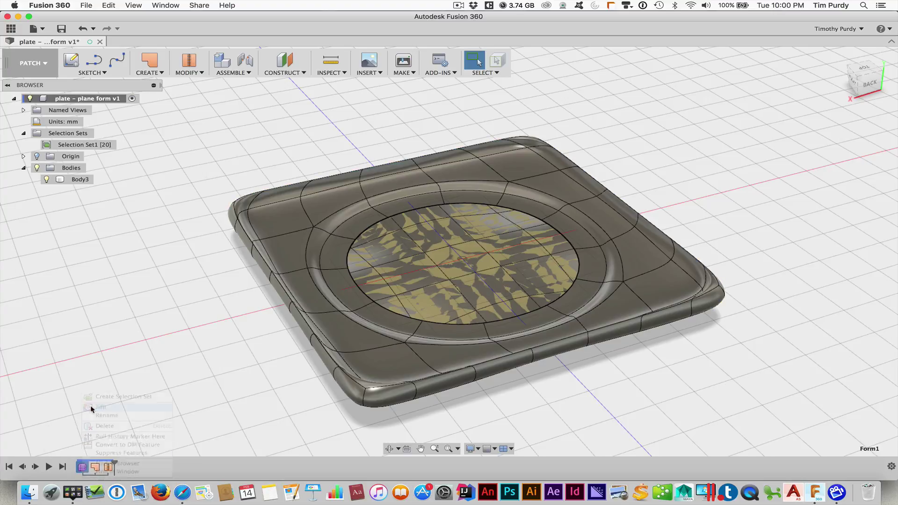
# Step: Scale the circular opening's full edge loop uniformly outward to about 1.168 and finish the form to update the stitched plate
pyautogui.doubleClick(347, 262)
pyautogui.rightClick(730, 384)
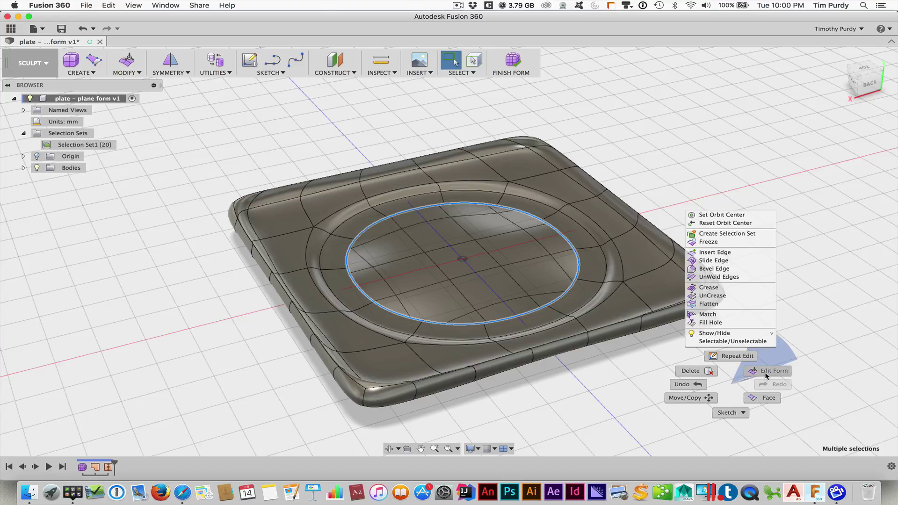
pyautogui.click(771, 373)
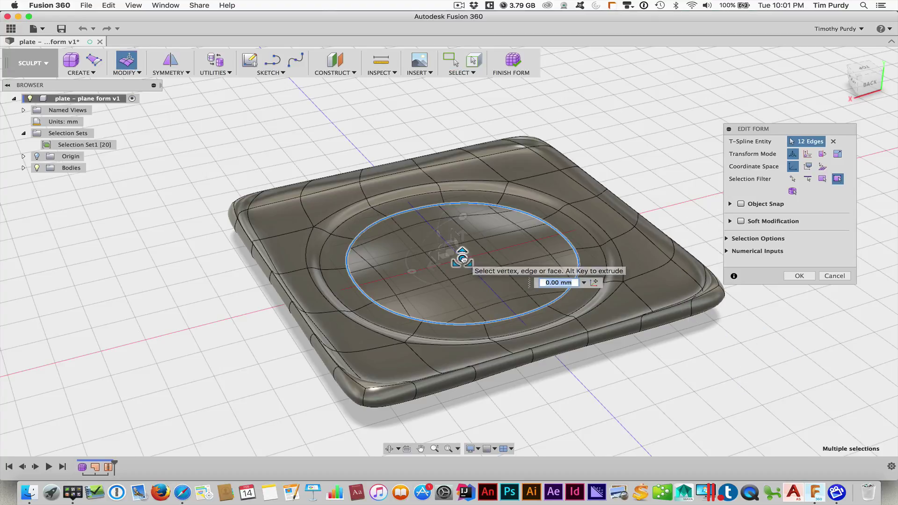
pyautogui.moveTo(463, 258); pyautogui.dragTo(467, 260)
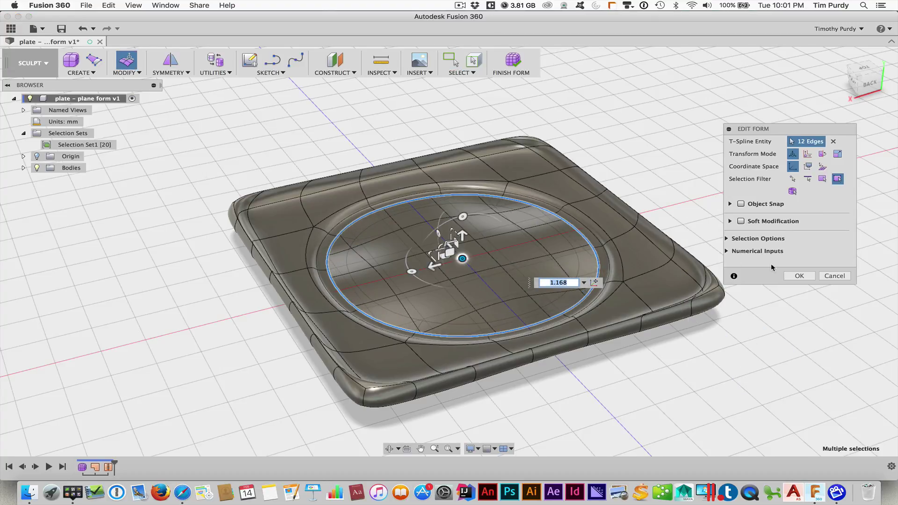
pyautogui.click(799, 276)
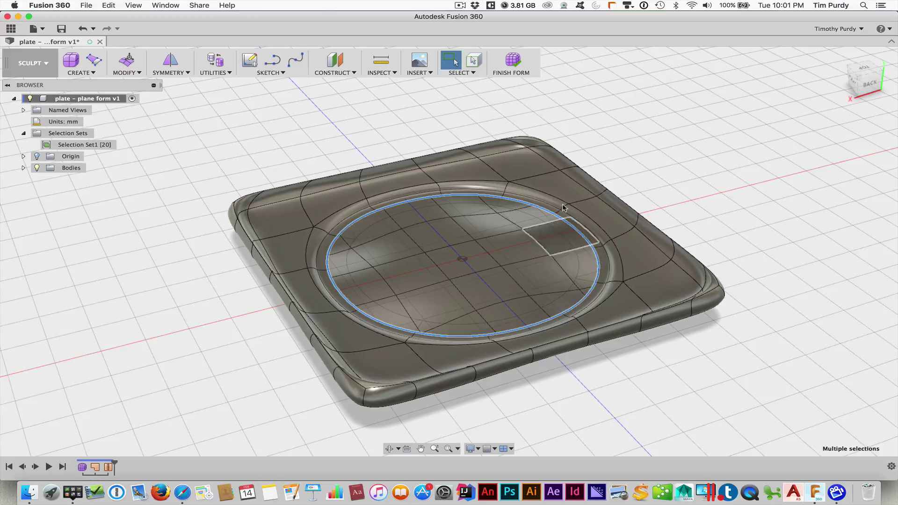
pyautogui.click(511, 64)
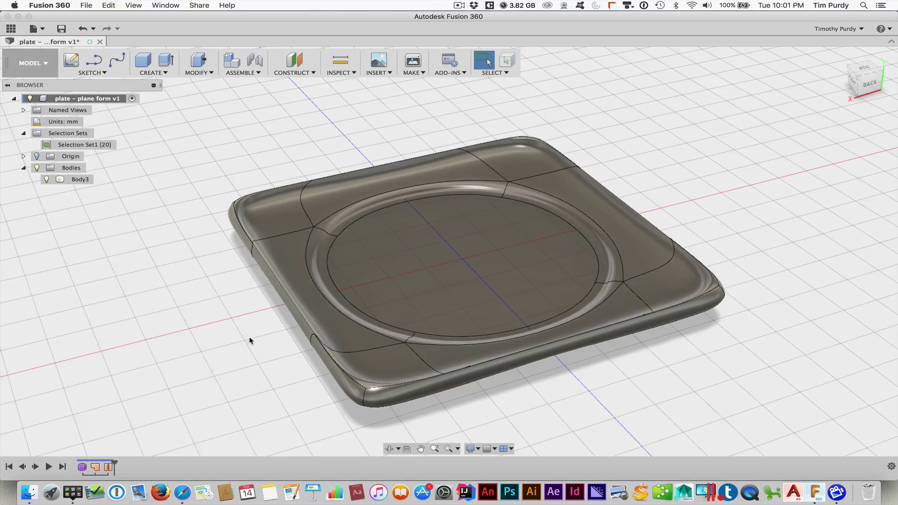
pyautogui.keyDown('shift'); pyautogui.moveTo(249, 340); pyautogui.dragTo(231, 339, button='middle'); pyautogui.keyUp('shift')
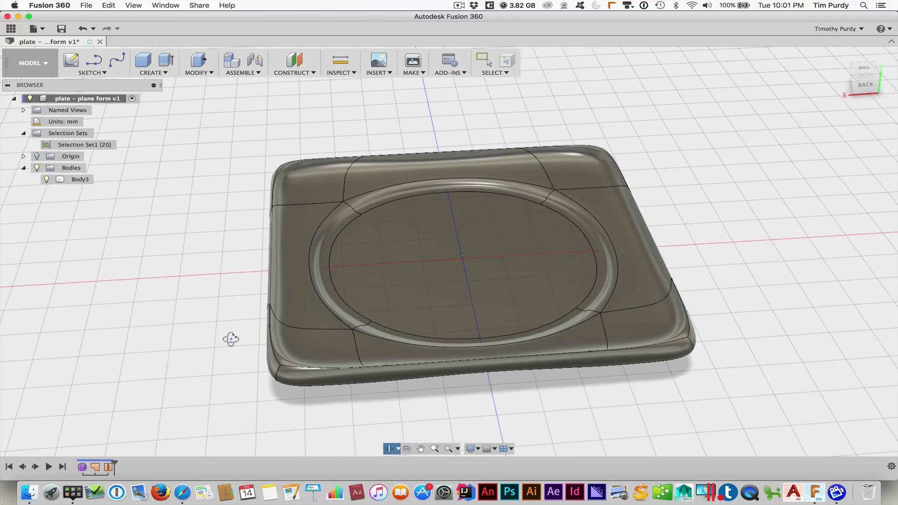